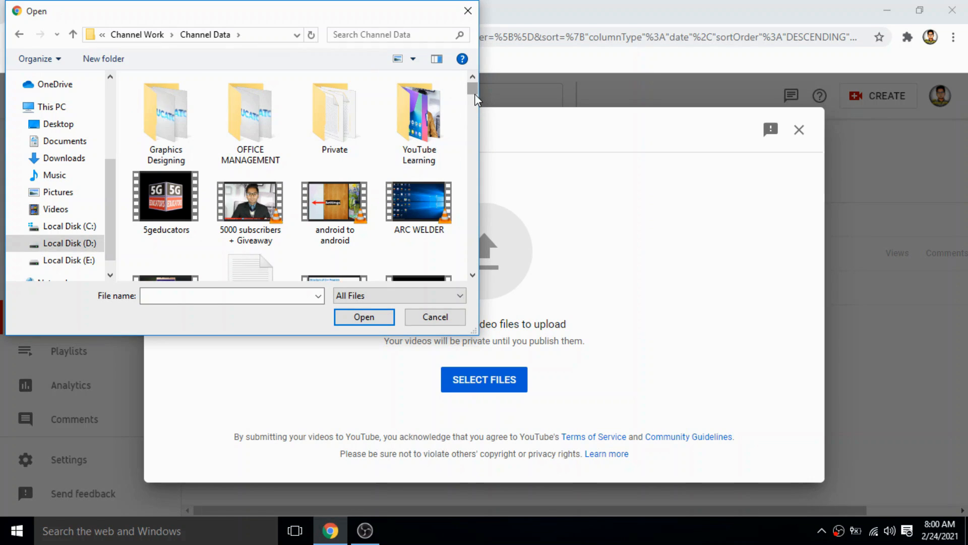
# Upload the video file "best data recovery software" from the Channel Data folder and continue past its details without changes
pyautogui.moveTo(474, 89); pyautogui.dragTo(473, 102)
pyautogui.click(172, 190)
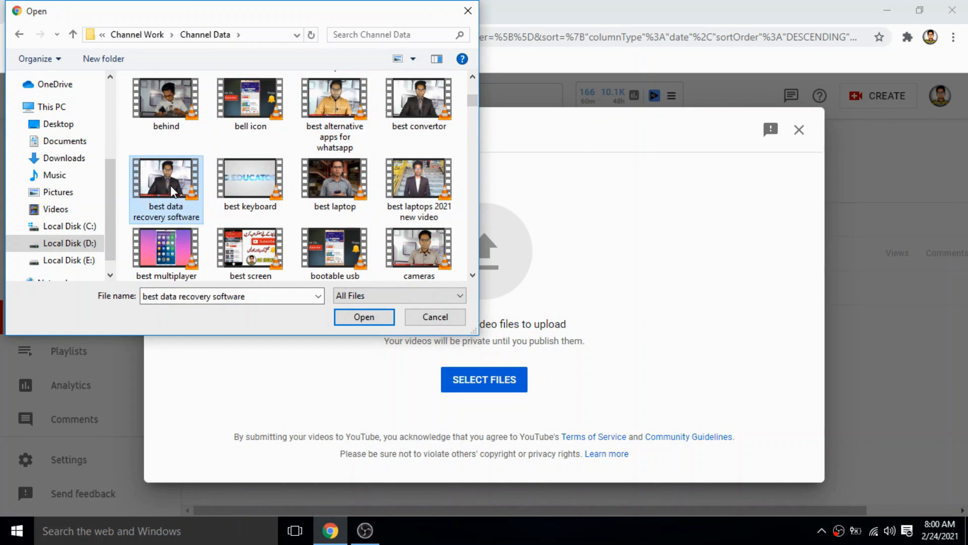
pyautogui.click(361, 316)
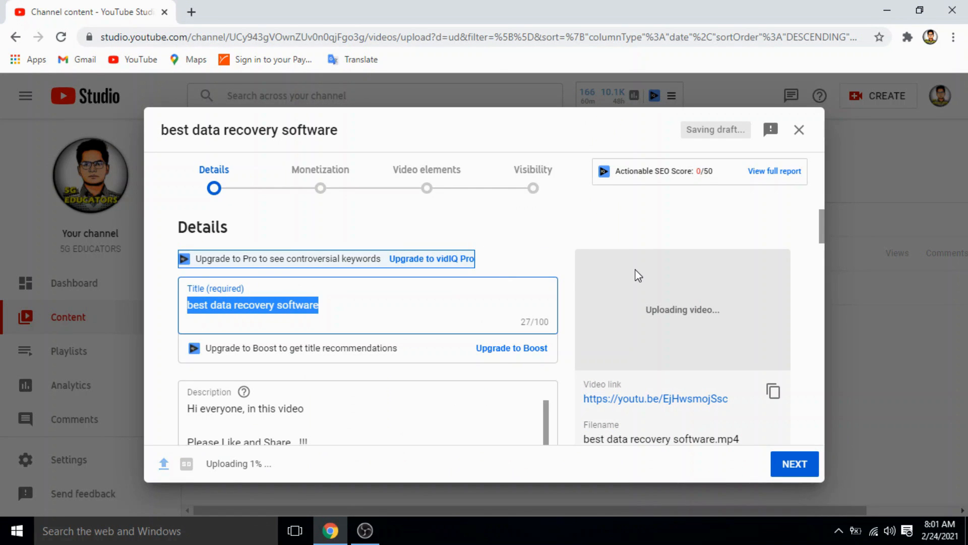
pyautogui.moveTo(826, 226); pyautogui.dragTo(830, 424)
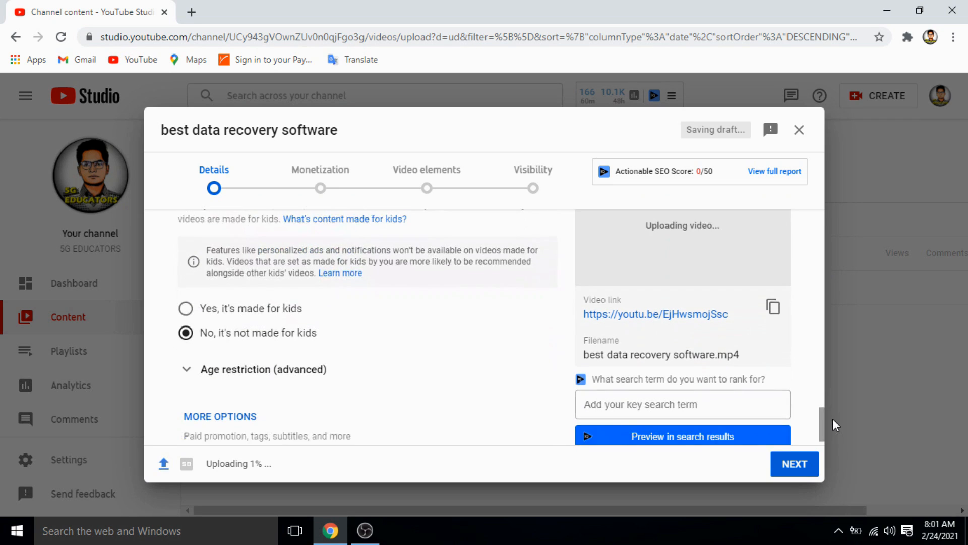
pyautogui.click(784, 464)
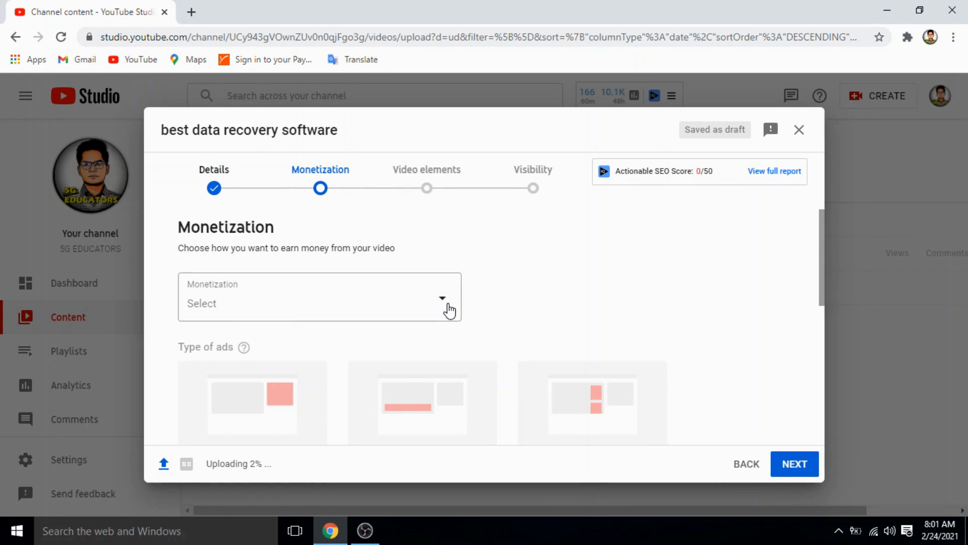
# Turn monetization on for the uploading video and continue to the ad suitability questionnaire
pyautogui.click(448, 306)
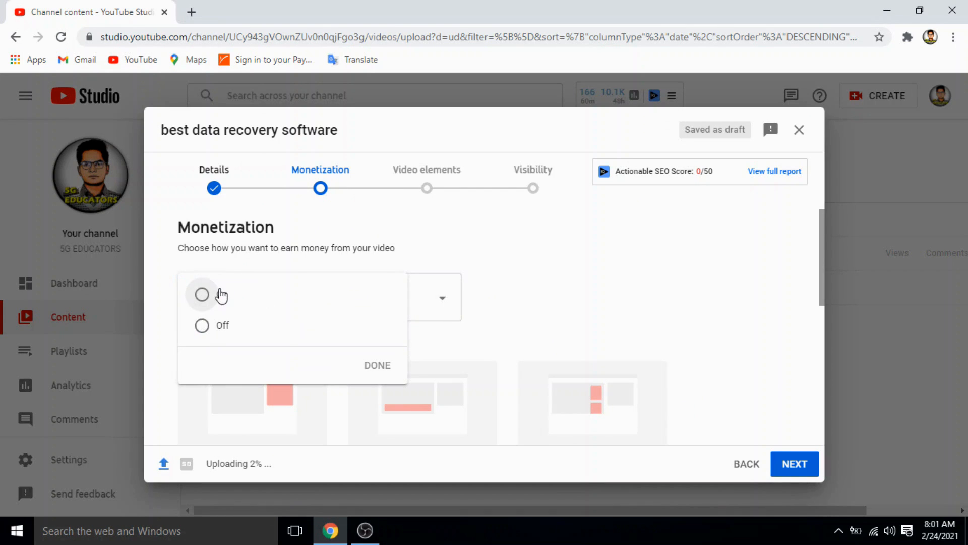
pyautogui.click(219, 295)
pyautogui.click(361, 364)
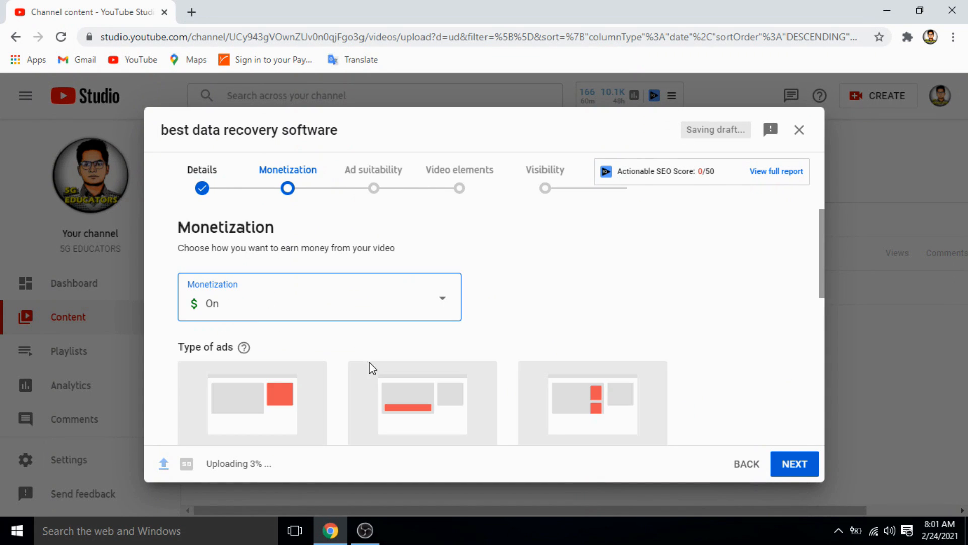
pyautogui.moveTo(822, 270); pyautogui.dragTo(827, 429)
pyautogui.click(796, 475)
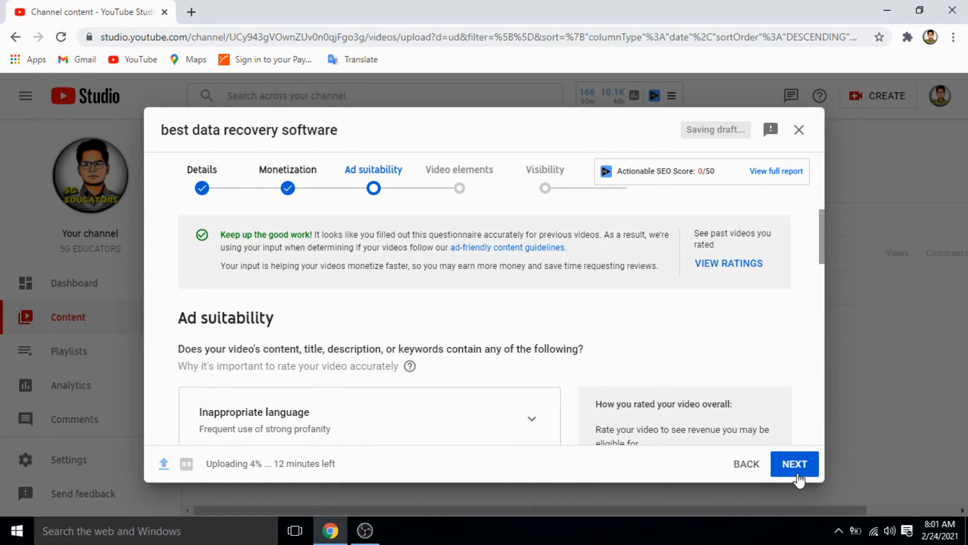
# Rate the video's ad suitability as "None of the above" and continue past video elements without adding anything
pyautogui.moveTo(822, 255); pyautogui.dragTo(819, 428)
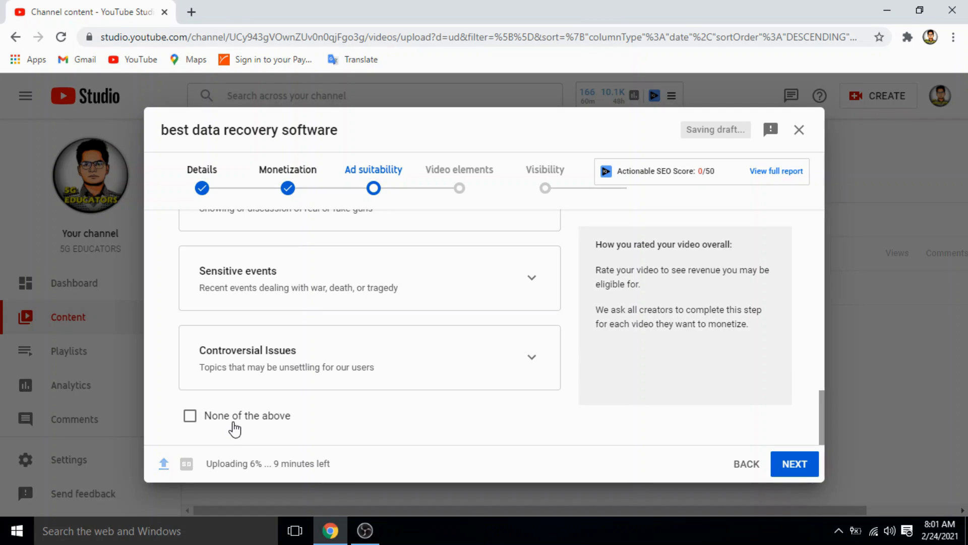
pyautogui.click(244, 417)
pyautogui.click(795, 464)
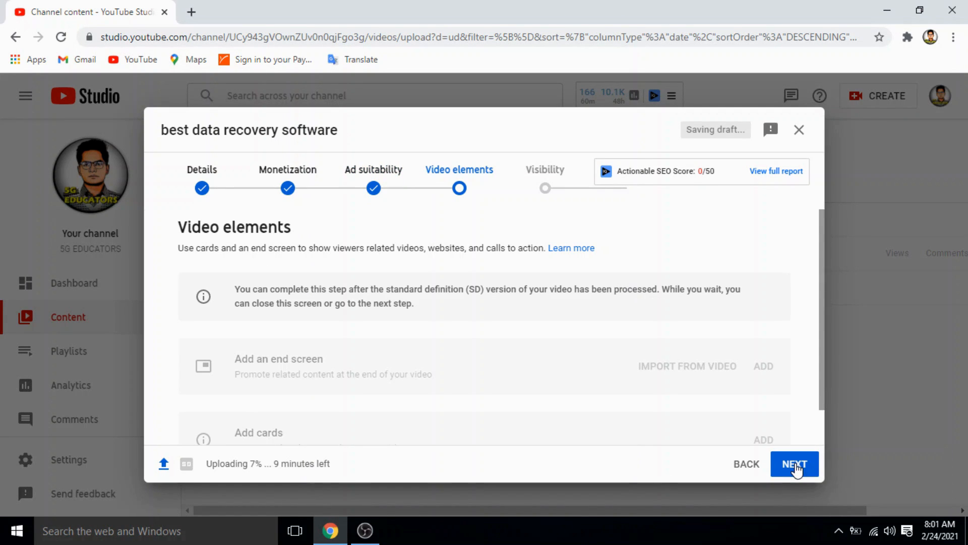
pyautogui.moveTo(823, 277); pyautogui.dragTo(822, 335)
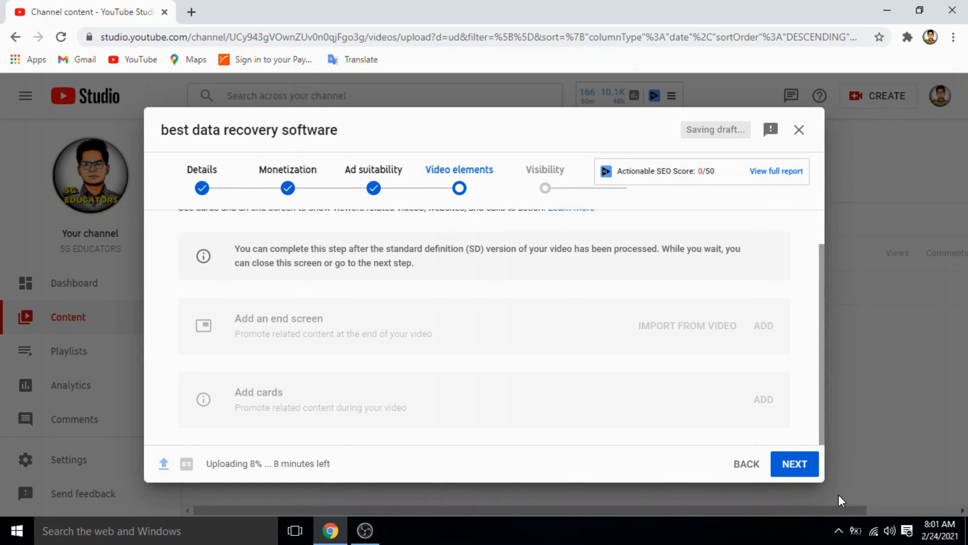
pyautogui.click(802, 463)
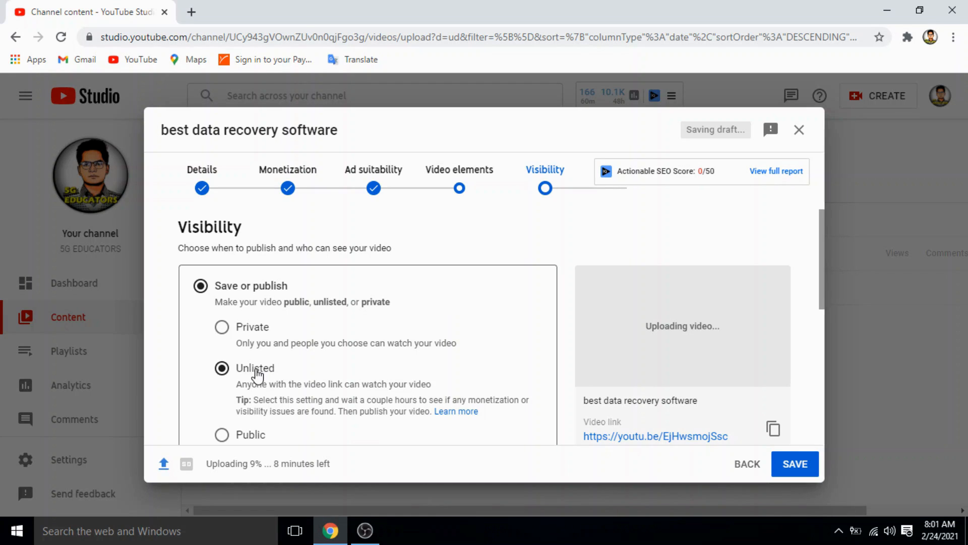
# Save the video with Unlisted visibility and dismiss the video processing notice
pyautogui.click(251, 332)
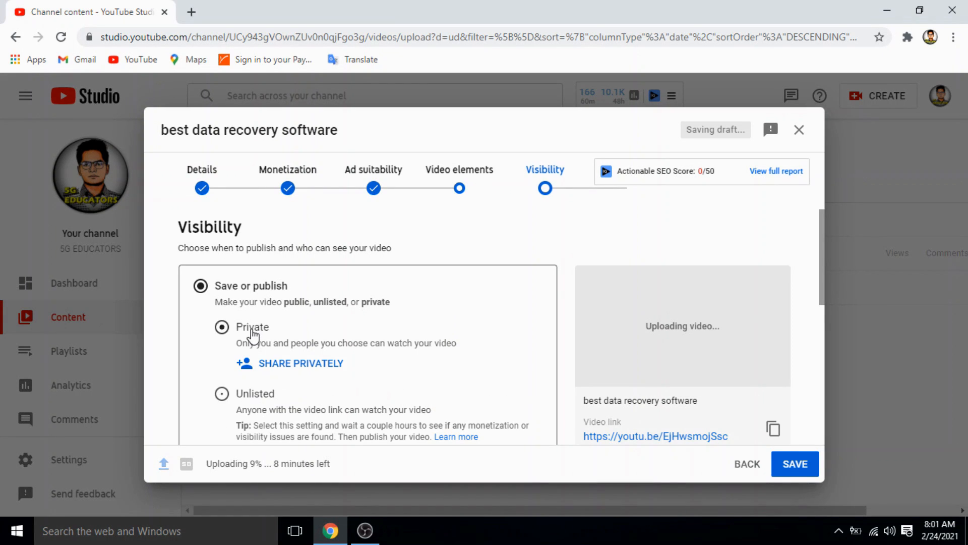
pyautogui.click(256, 394)
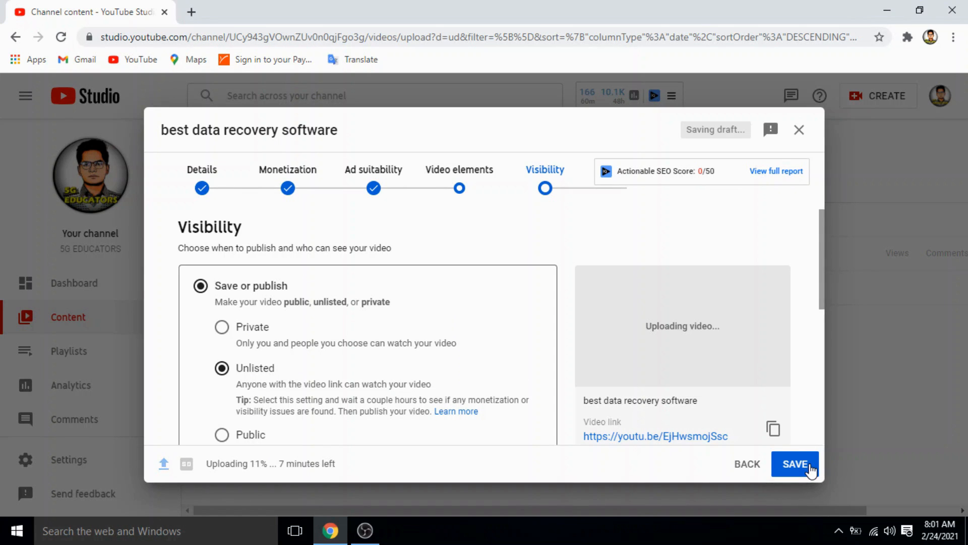
pyautogui.click(810, 470)
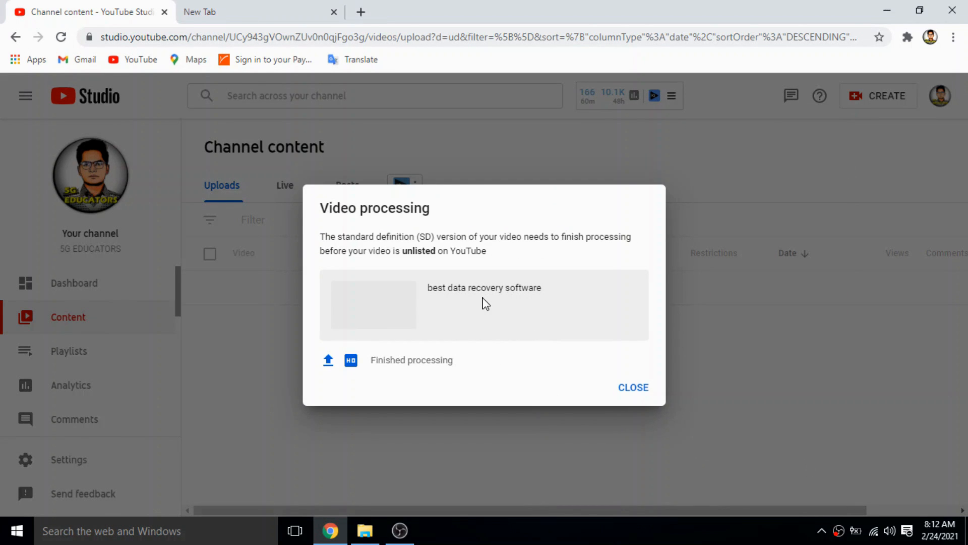
pyautogui.click(634, 389)
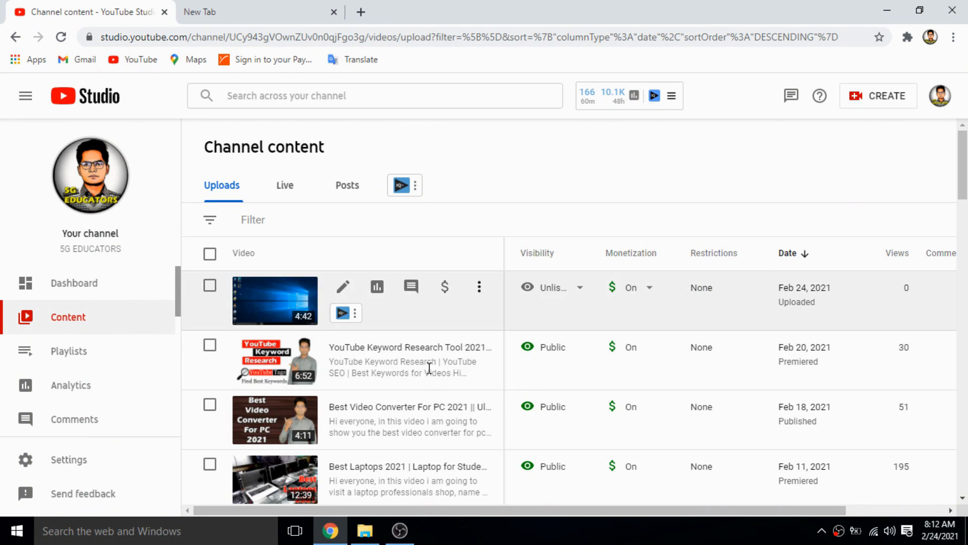
# Open the details page of the newly uploaded video for editing and look over its fields
pyautogui.click(342, 285)
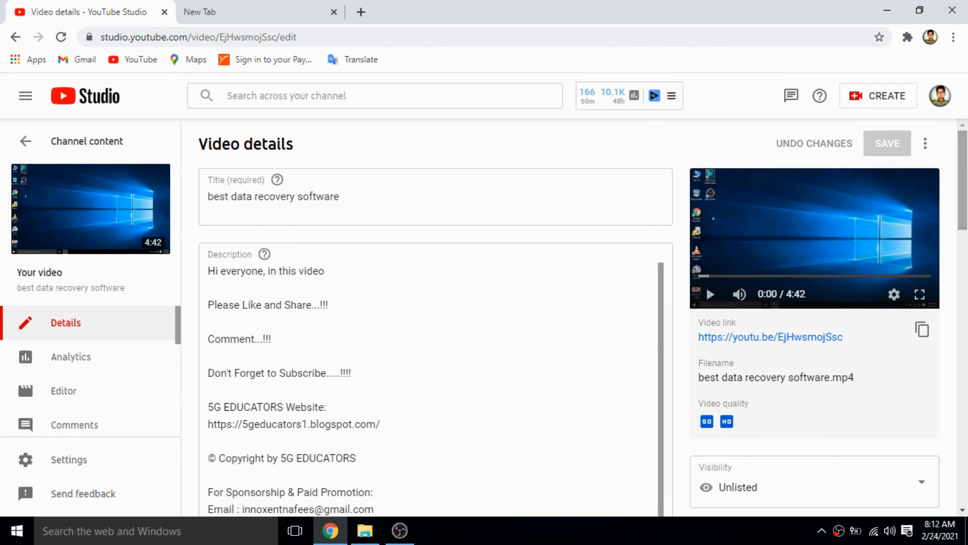
pyautogui.scroll(-1, 706, 256)
pyautogui.scroll(-4, 705, 256)
pyautogui.scroll(5, 706, 256)
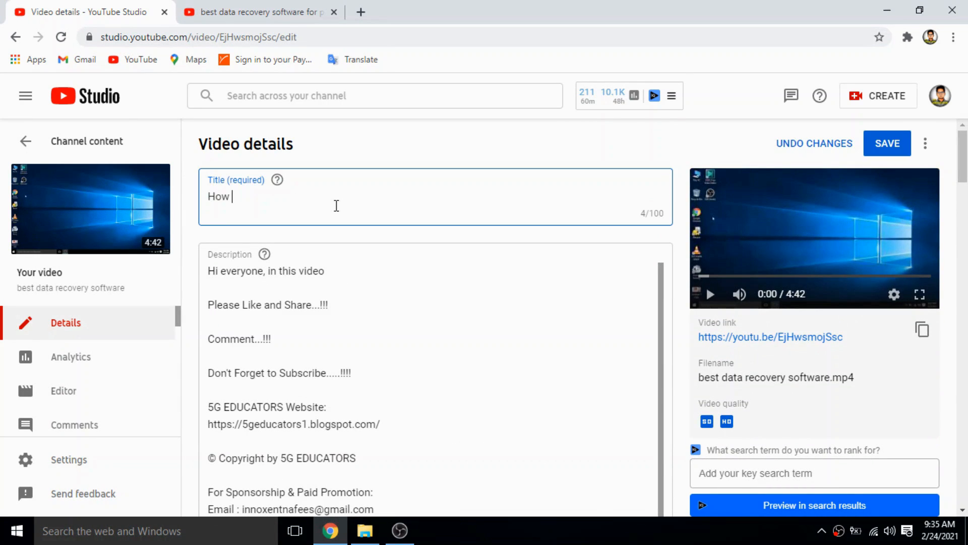
# Retitle the video "How To Recover Deleted Data for Free on Windows 10/8/7 || Best Data Recovery Software 2021" and save the changes
pyautogui.write('to')
pyautogui.press('BackSpace')
pyautogui.press('BackSpace')
pyautogui.press('BackSpace')
pyautogui.write('To Recover')
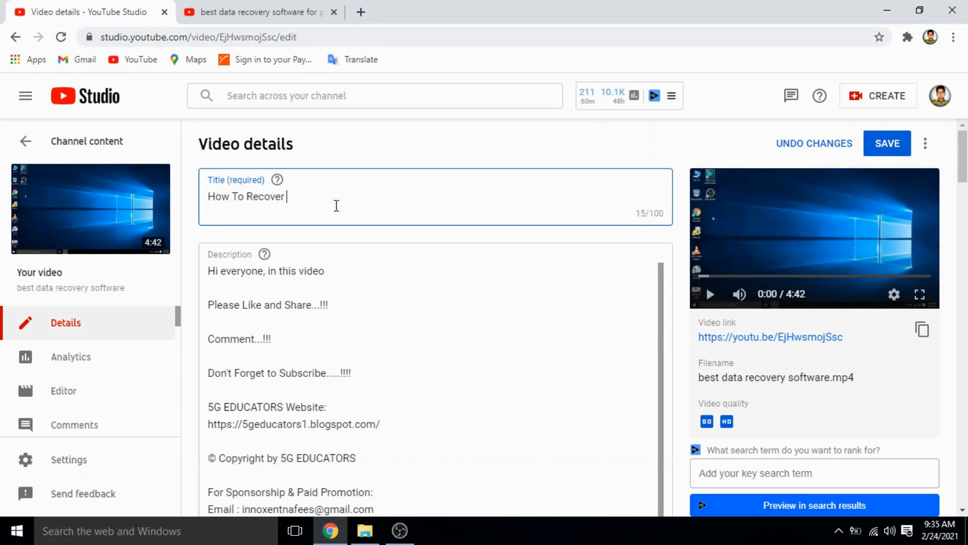
pyautogui.write(' Deleted Data for Free on Windows 10/8/7 || B')
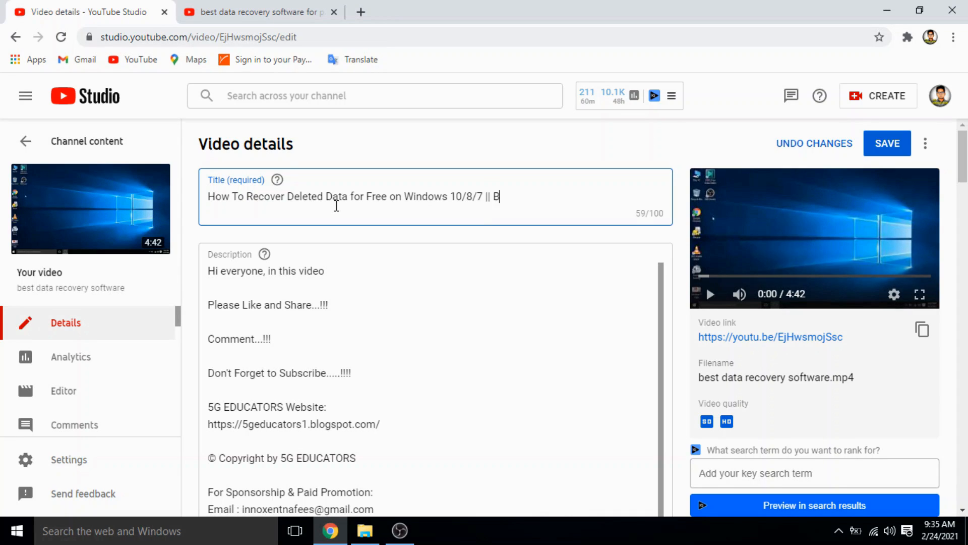
pyautogui.write('ata Recovery Software 2021')
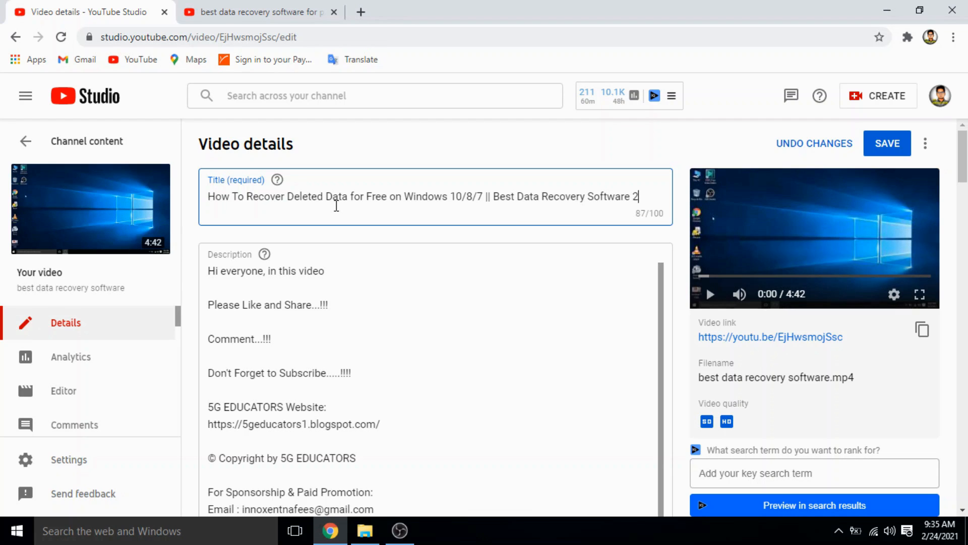
pyautogui.click(888, 145)
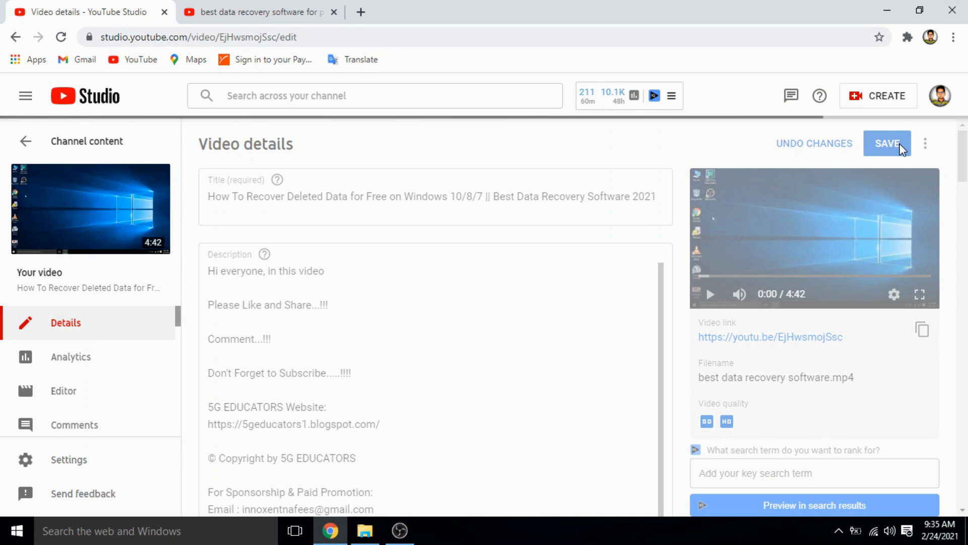
# Add the video to the playlists YouTube Channel Tips & Tricks, Computer Tips & Tricks, and Tips & Tricks
pyautogui.scroll(-15, 706, 286)
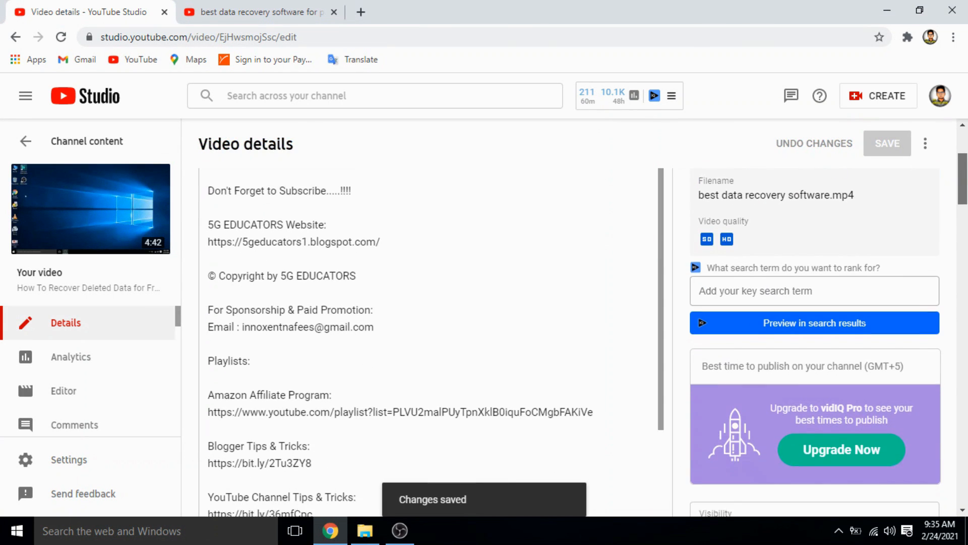
pyautogui.scroll(-5, 441, 309)
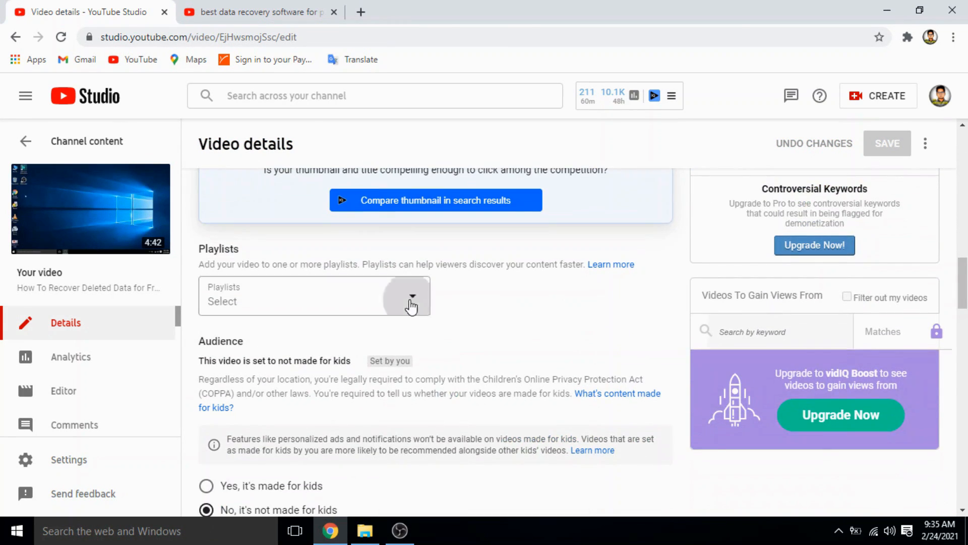
pyautogui.click(411, 302)
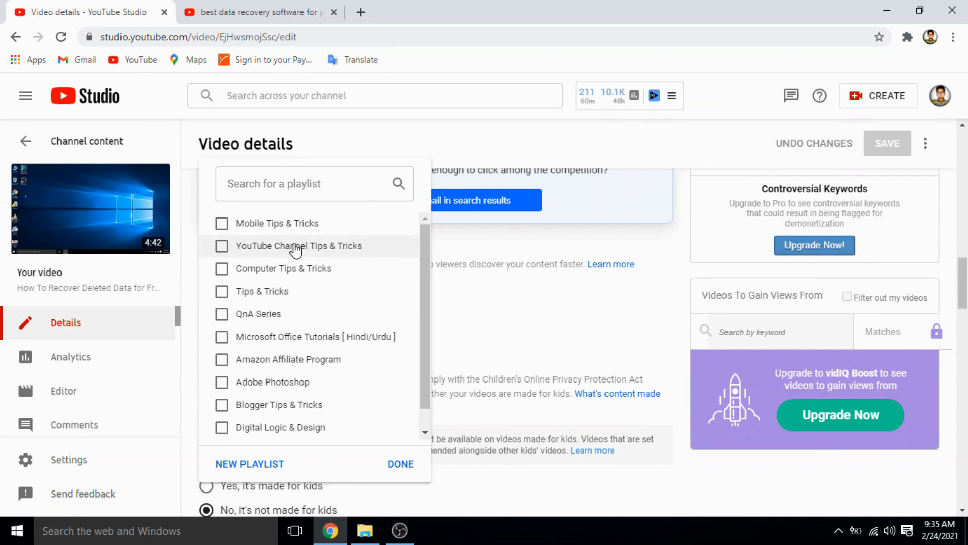
pyautogui.click(296, 246)
pyautogui.click(278, 269)
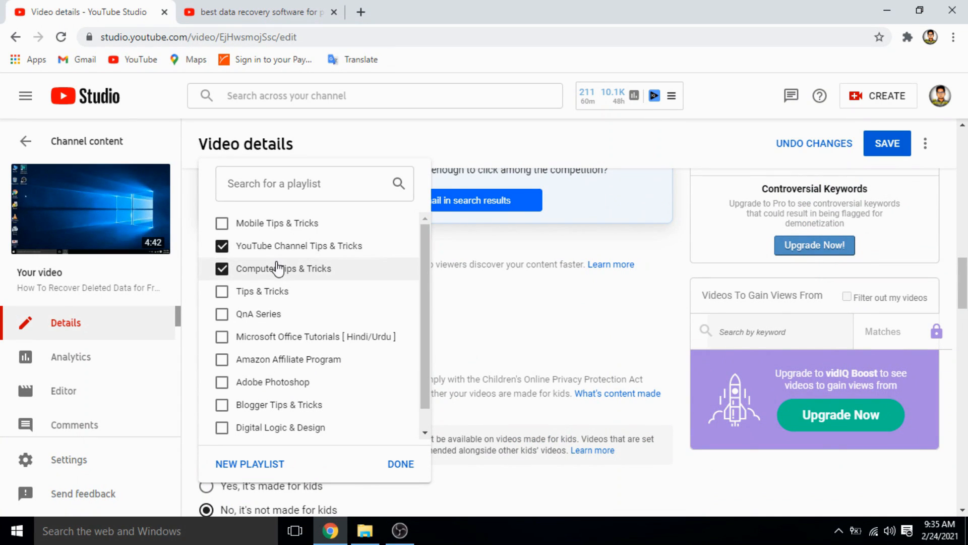
pyautogui.click(274, 292)
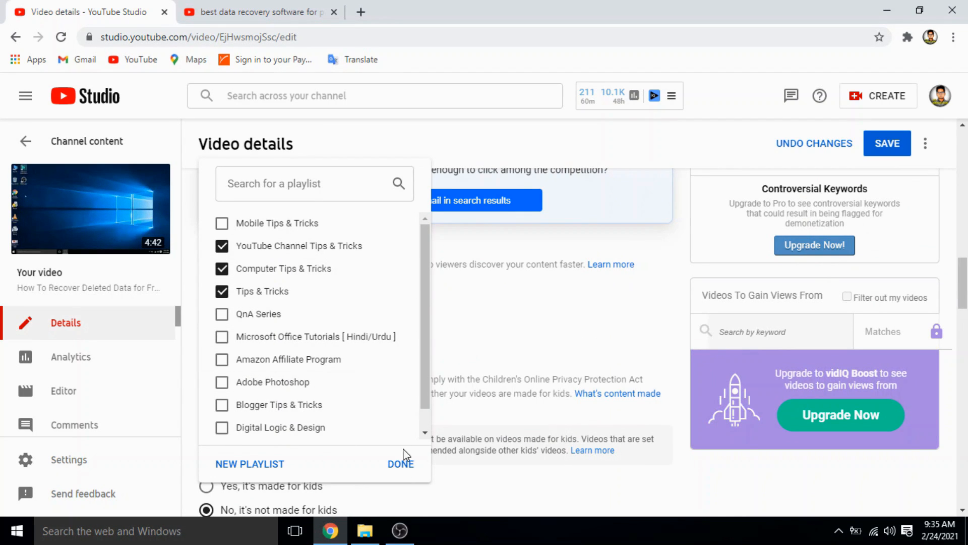
pyautogui.click(403, 465)
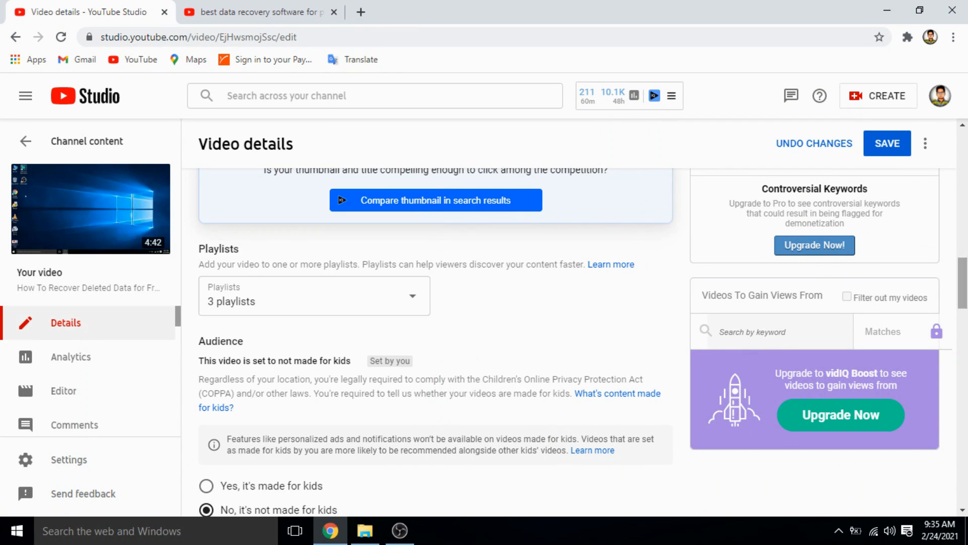
# Review the video's audience, paid promotion, tag and language settings, including the available video languages
pyautogui.scroll(-4, 756, 333)
pyautogui.scroll(-3, 434, 343)
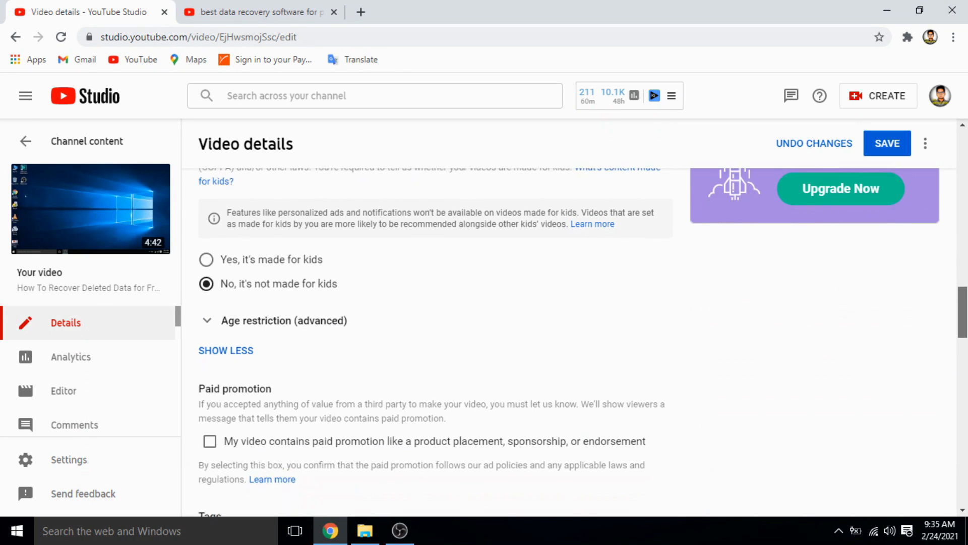
pyautogui.scroll(-5, 434, 343)
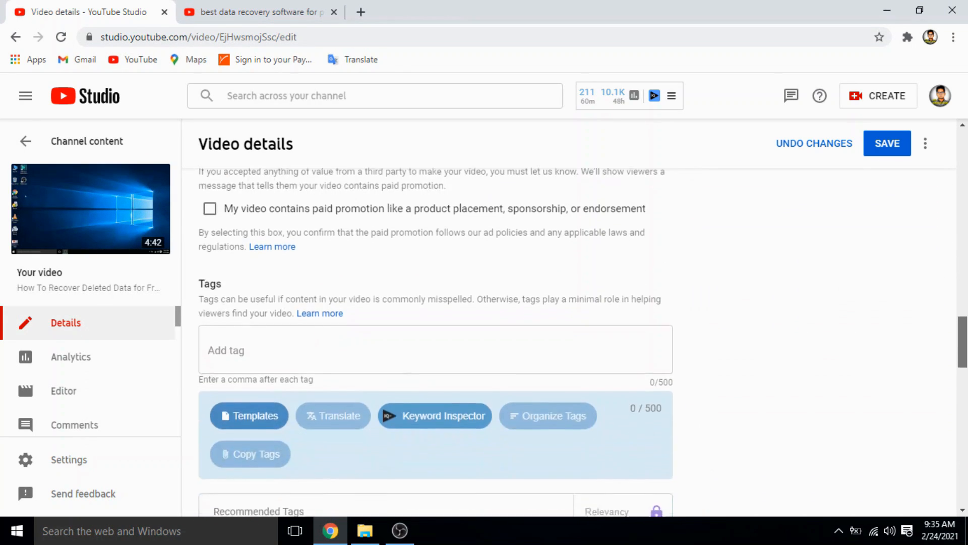
pyautogui.scroll(-1, 433, 343)
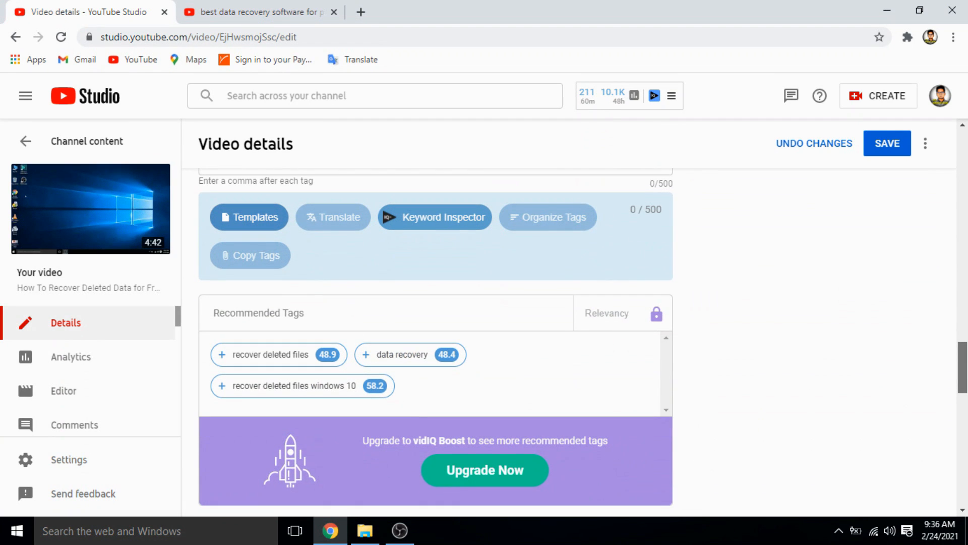
pyautogui.scroll(-3, 434, 343)
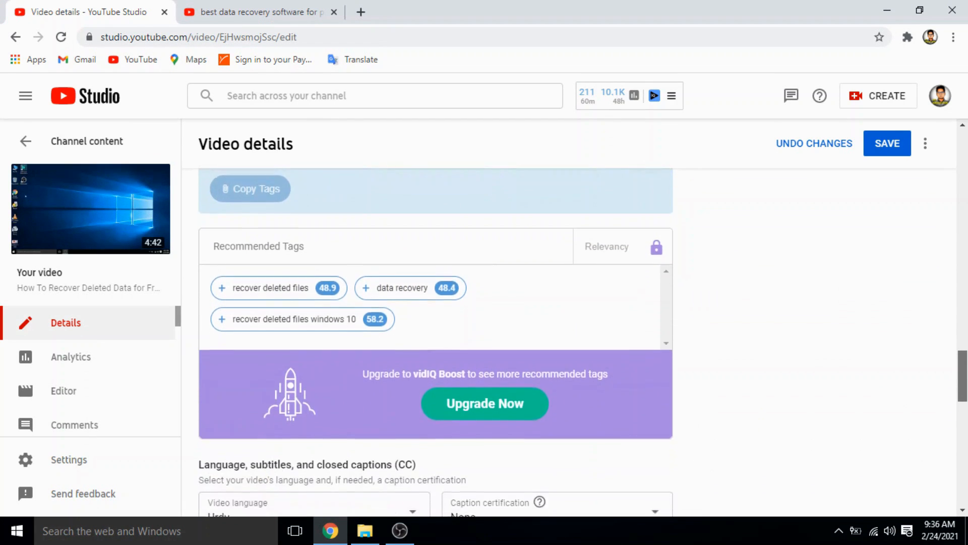
pyautogui.scroll(-4, 513, 292)
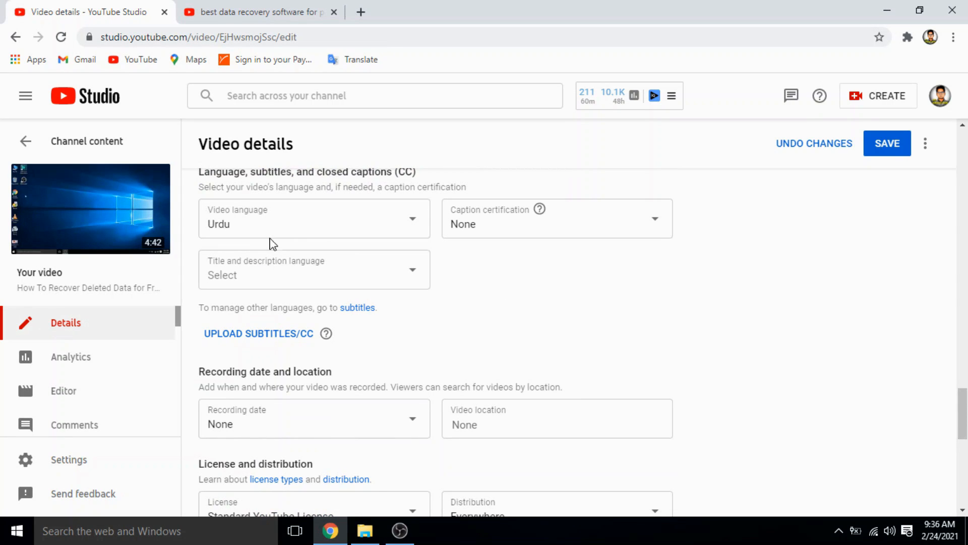
pyautogui.click(430, 225)
pyautogui.scroll(3, 423, 222)
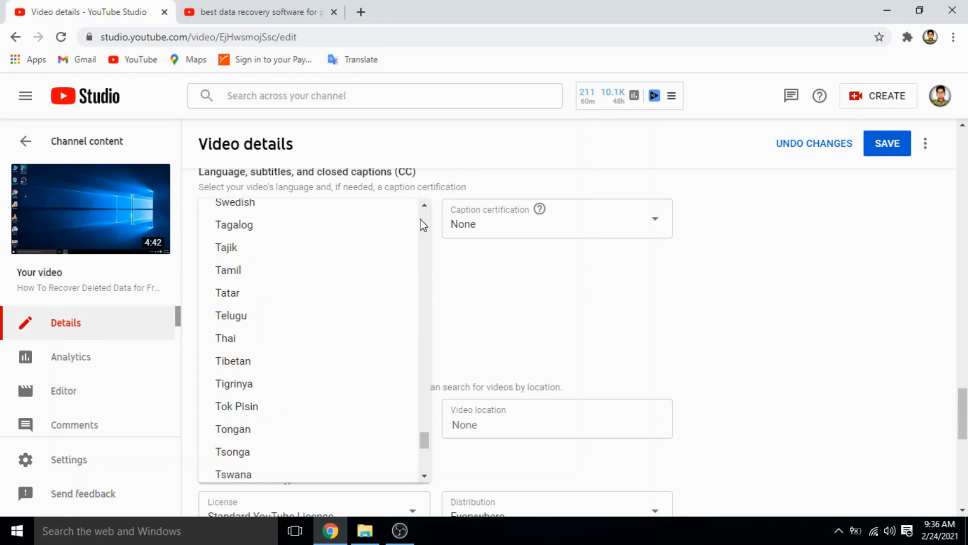
pyautogui.click(544, 385)
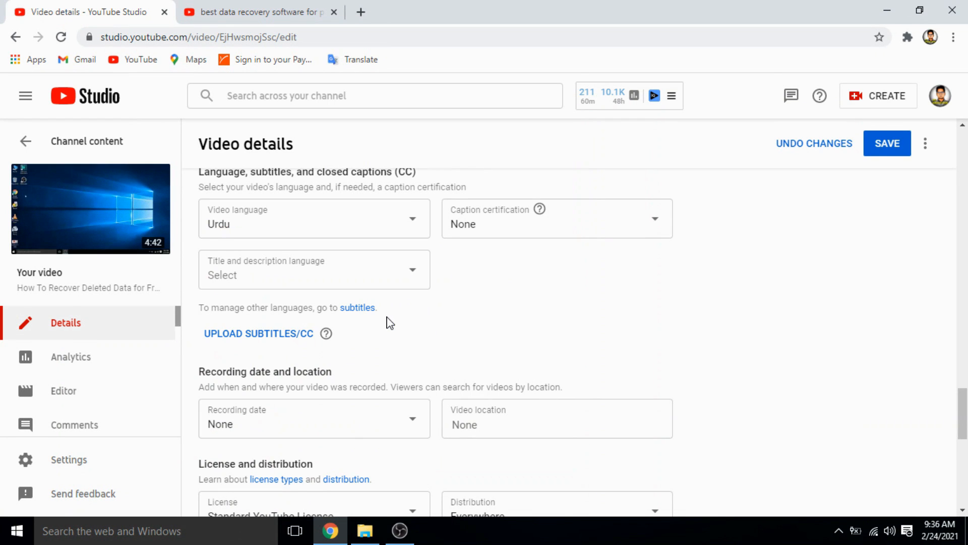
# Set the video's title and description language to English
pyautogui.click(391, 272)
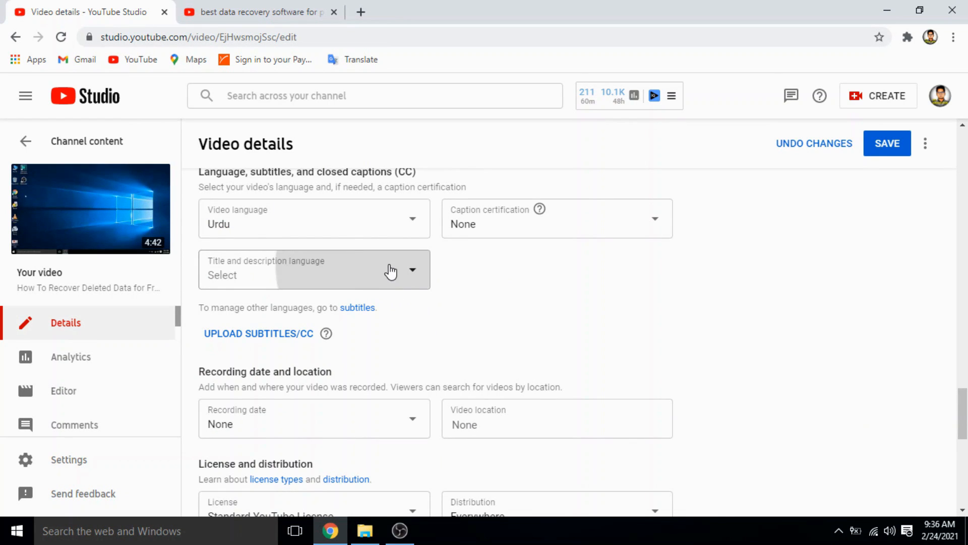
pyautogui.moveTo(423, 264); pyautogui.dragTo(432, 306)
pyautogui.click(223, 396)
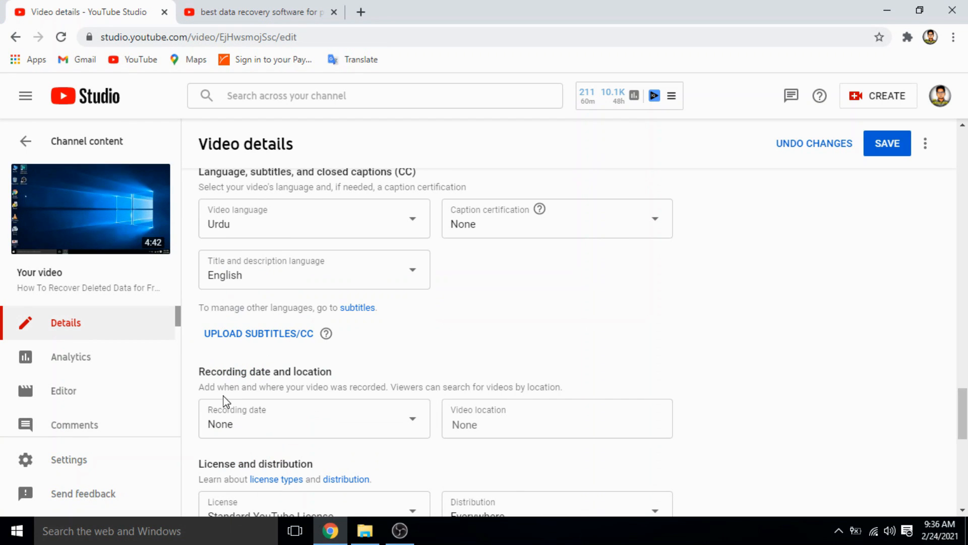
# Set the video's recording date to Feb 24, 2021
pyautogui.scroll(-5, 950, 321)
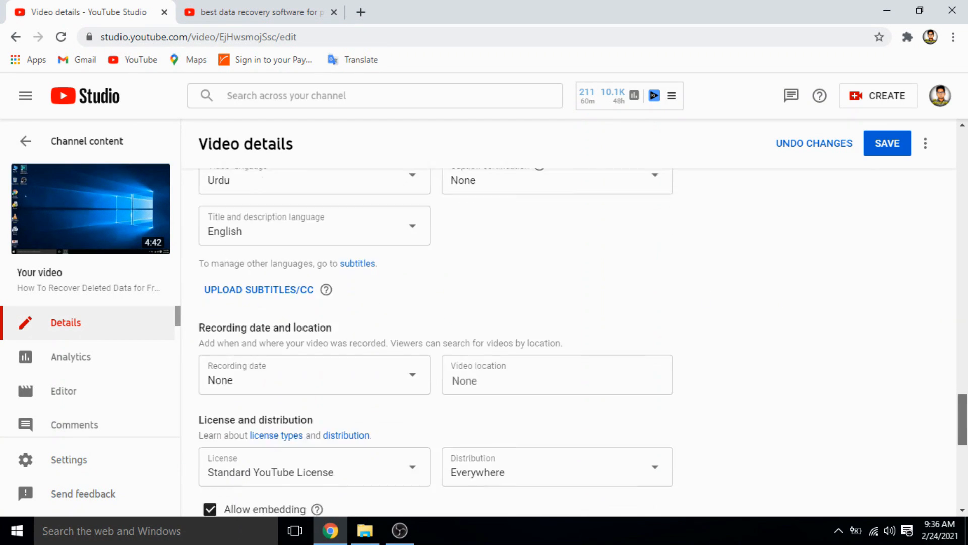
pyautogui.scroll(2, 950, 417)
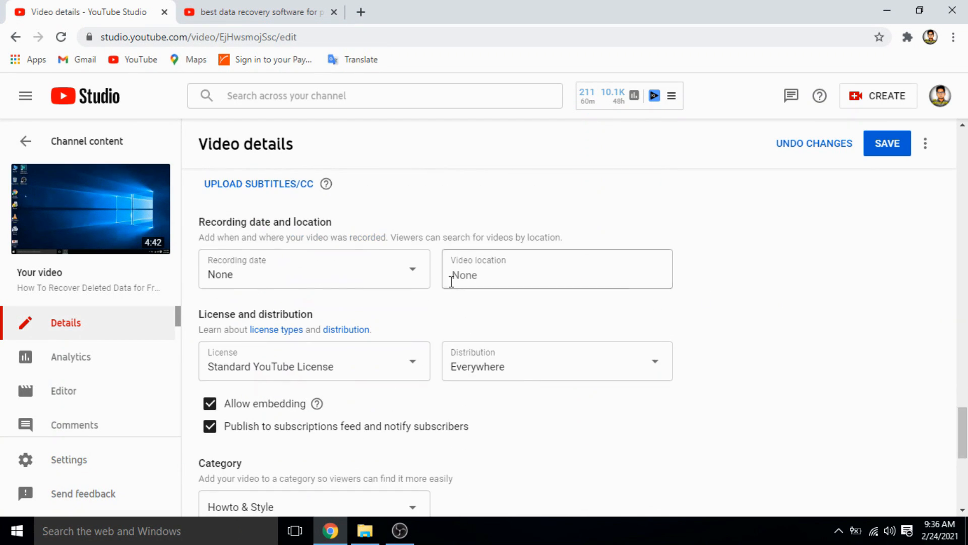
pyautogui.click(425, 280)
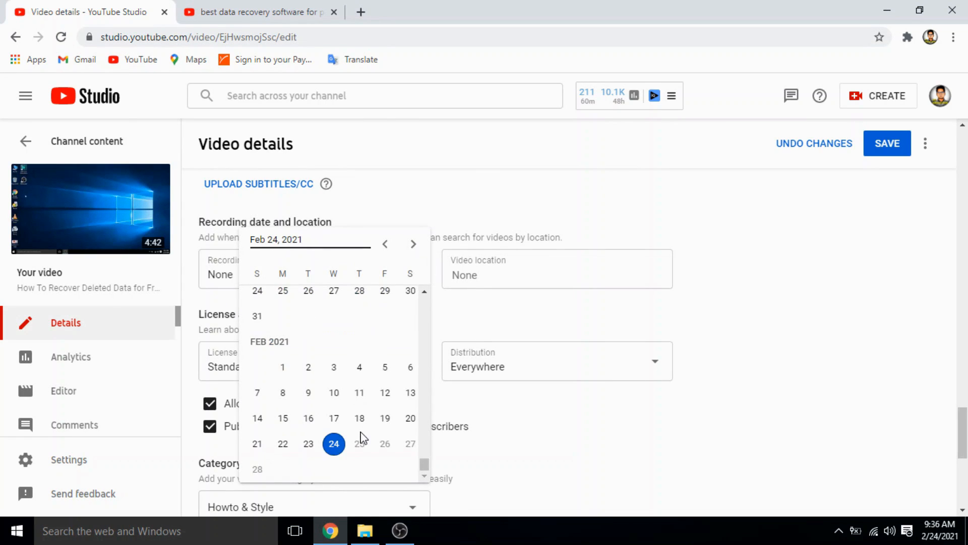
pyautogui.click(335, 449)
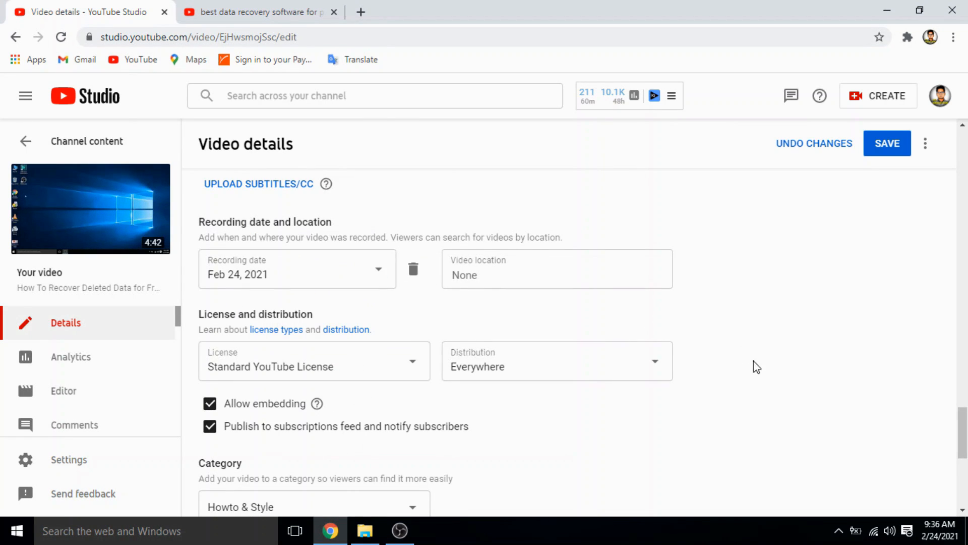
# Choose Howto & Style as the video's category
pyautogui.scroll(-2, 957, 426)
pyautogui.scroll(-3, 513, 318)
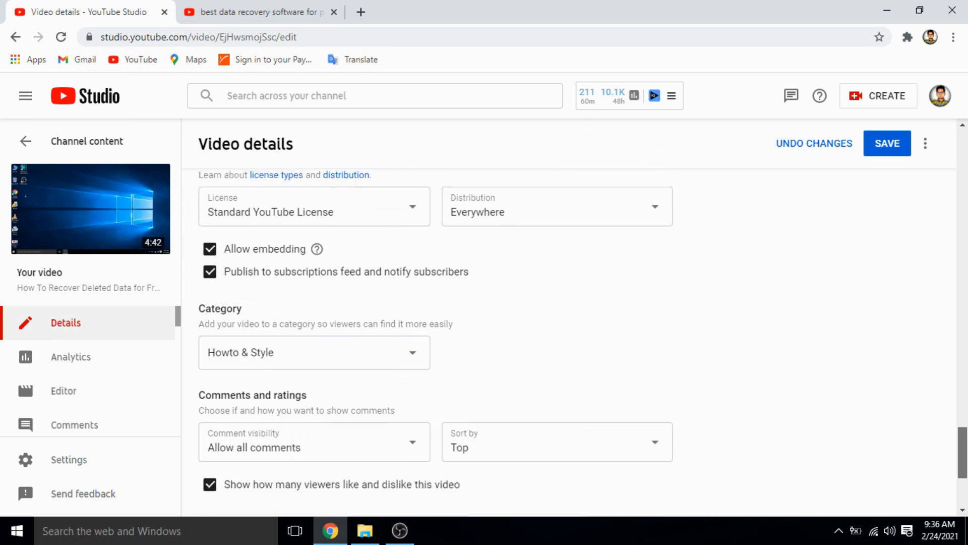
pyautogui.click(385, 302)
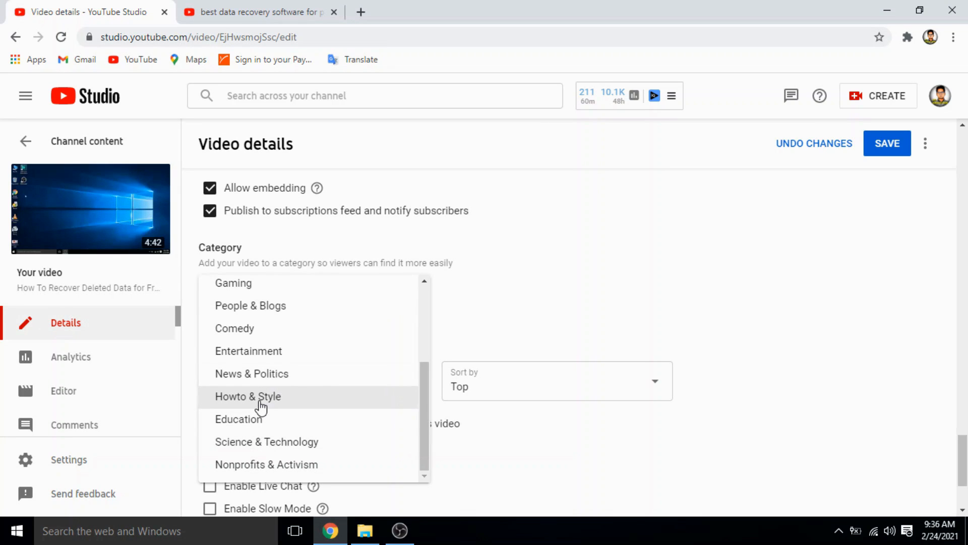
pyautogui.click(259, 401)
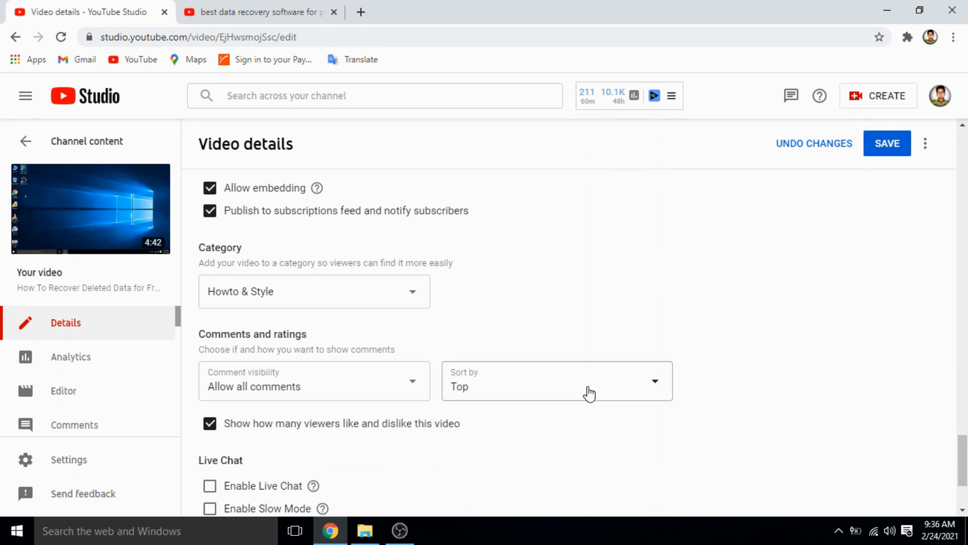
# Toggle the option showing how many viewers like and dislike this video off and back on
pyautogui.scroll(-1, 962, 453)
pyautogui.scroll(-1, 962, 454)
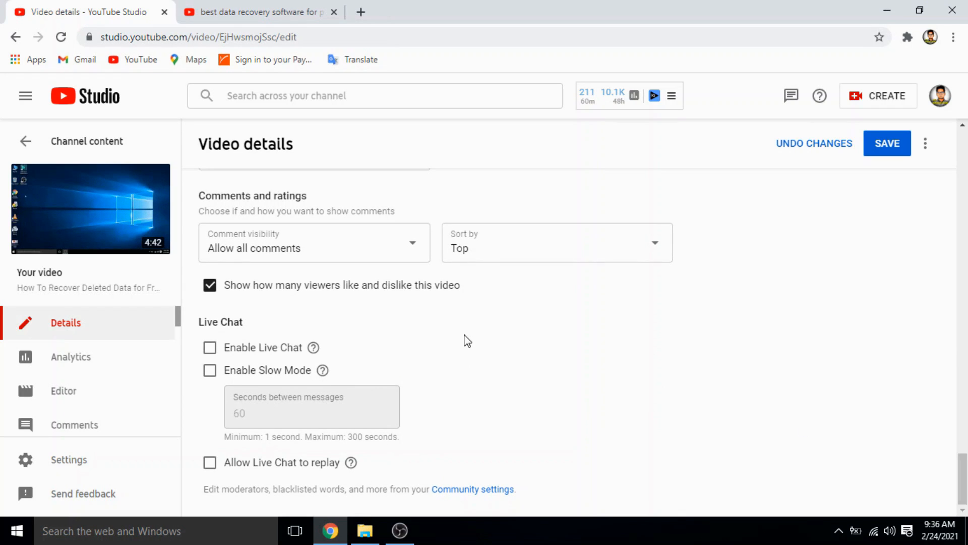
pyautogui.click(210, 286)
pyautogui.click(212, 299)
pyautogui.click(298, 288)
pyautogui.click(299, 289)
# Add an end screen to the video using the "1 video, 1 subscribe" template and save it
pyautogui.scroll(7, 583, 337)
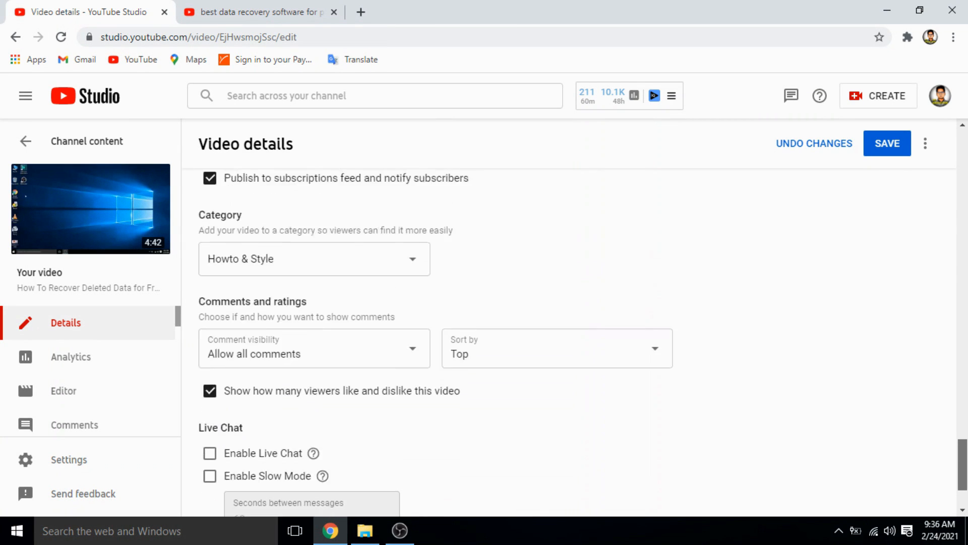
pyautogui.scroll(8, 583, 337)
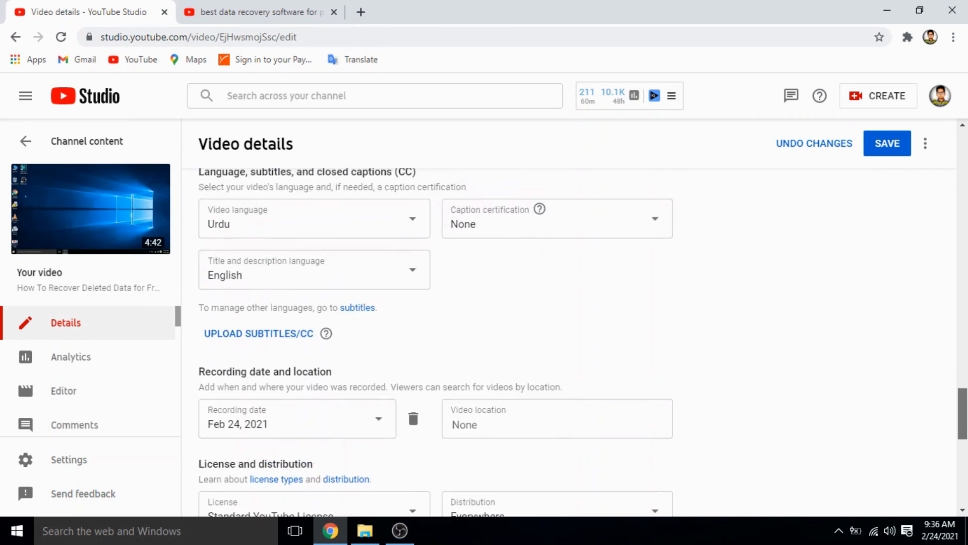
pyautogui.scroll(11, 583, 337)
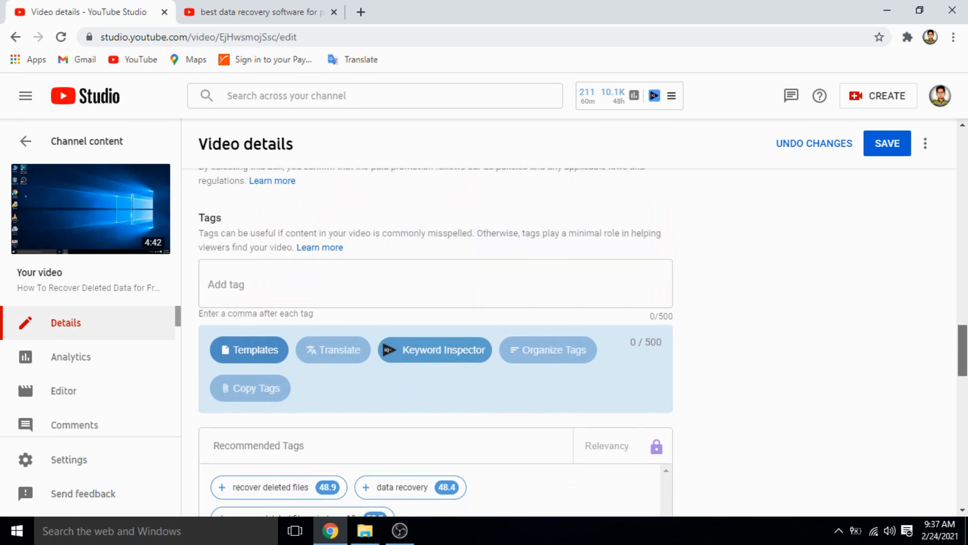
pyautogui.scroll(12, 583, 337)
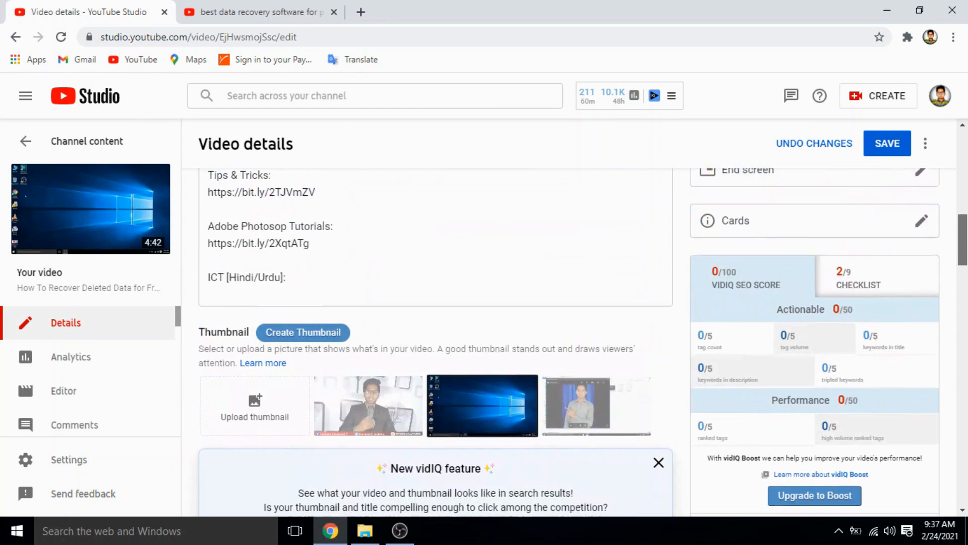
pyautogui.scroll(1, 583, 336)
pyautogui.scroll(-3, 583, 337)
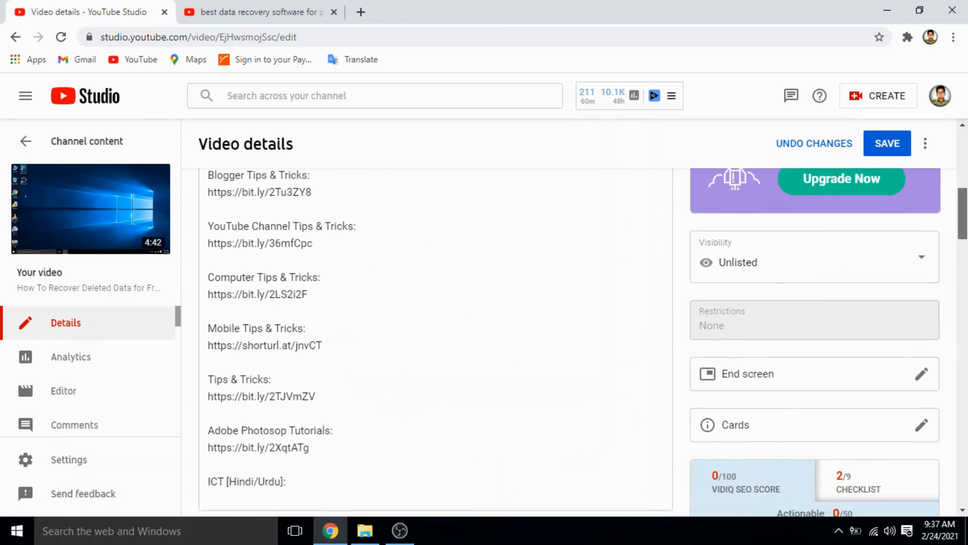
pyautogui.scroll(-1, 828, 260)
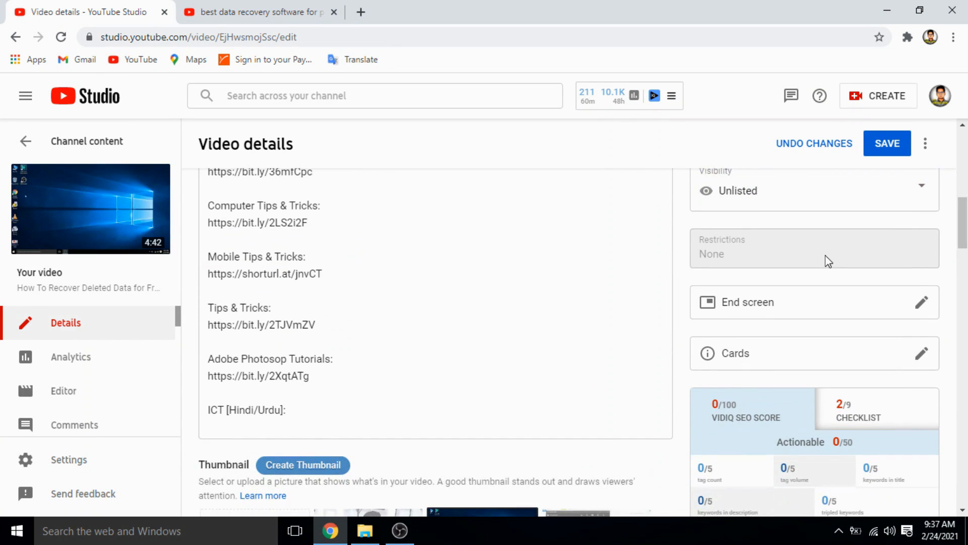
pyautogui.click(922, 306)
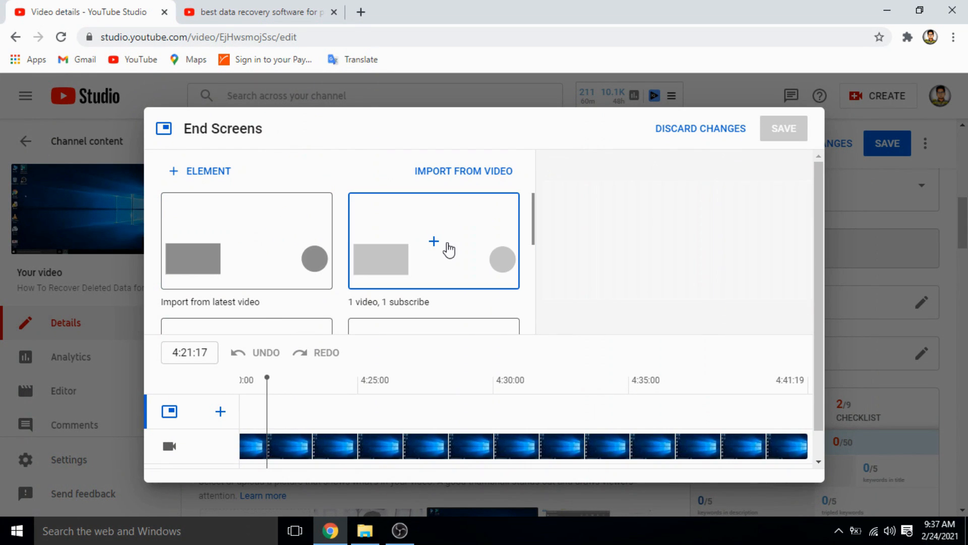
pyautogui.click(448, 249)
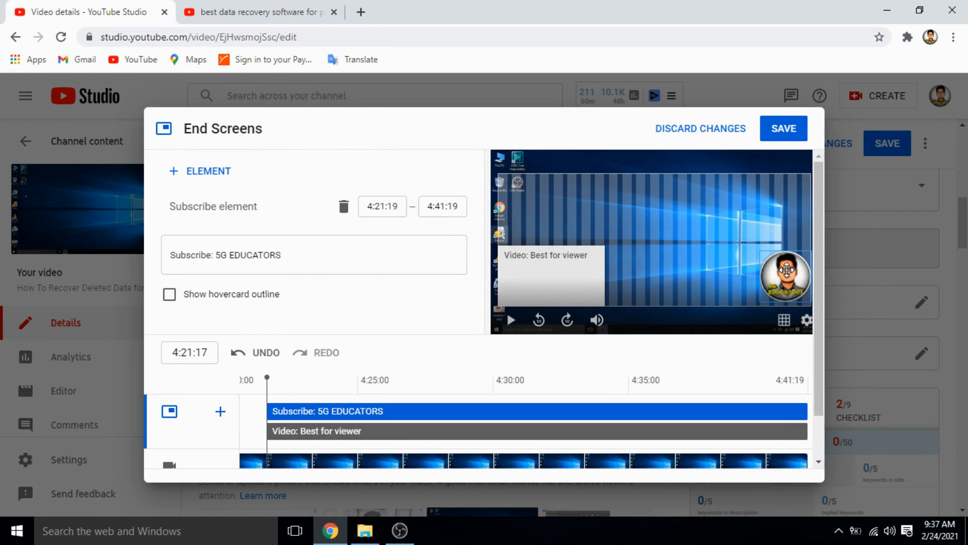
pyautogui.click(789, 130)
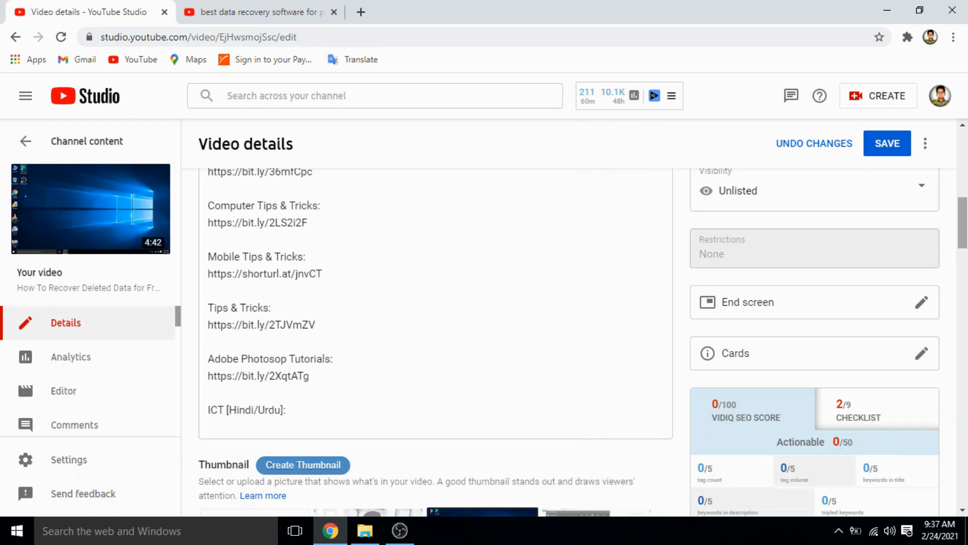
# Add a video card at 0:53:07 that links to the channel's YouTube Keyword Research Tool 2021 video
pyautogui.scroll(-2, 923, 282)
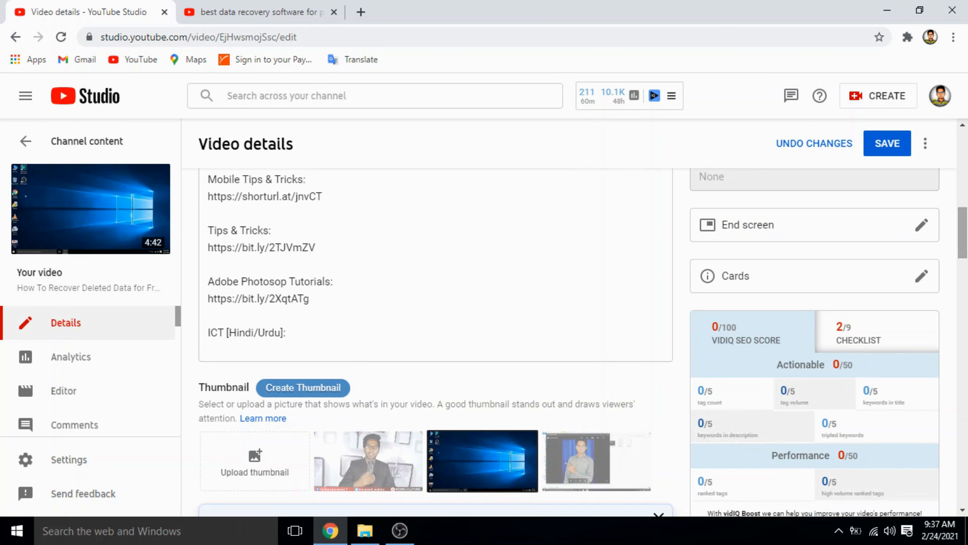
pyautogui.click(921, 276)
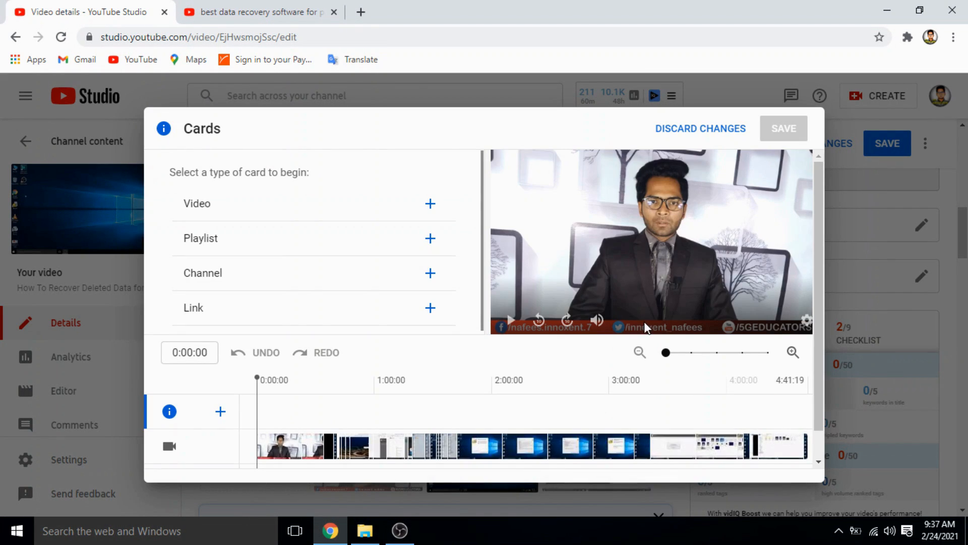
pyautogui.click(362, 421)
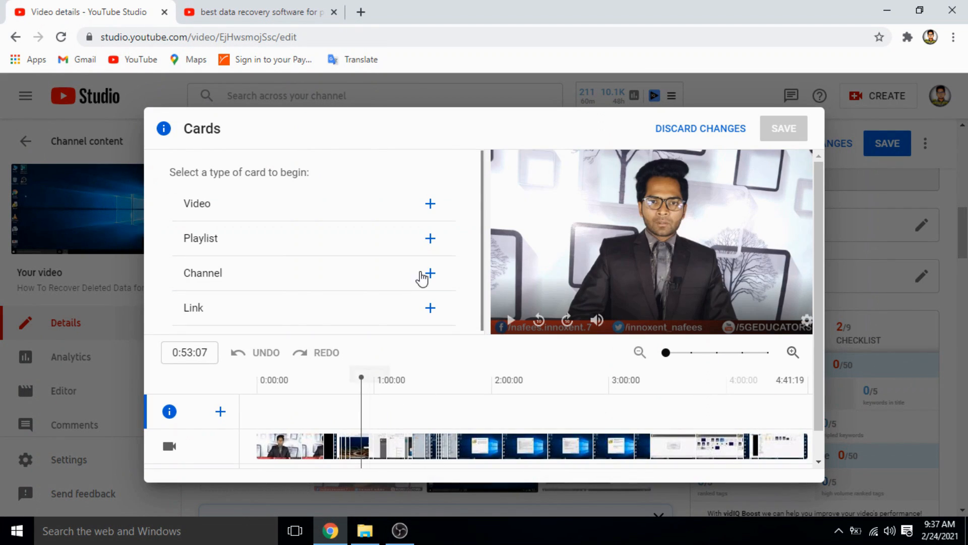
pyautogui.click(432, 218)
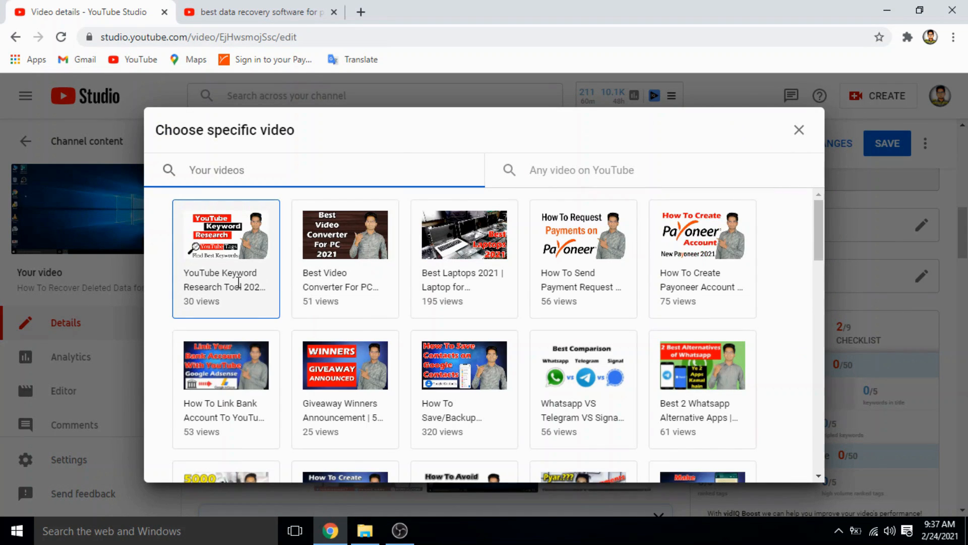
pyautogui.click(239, 282)
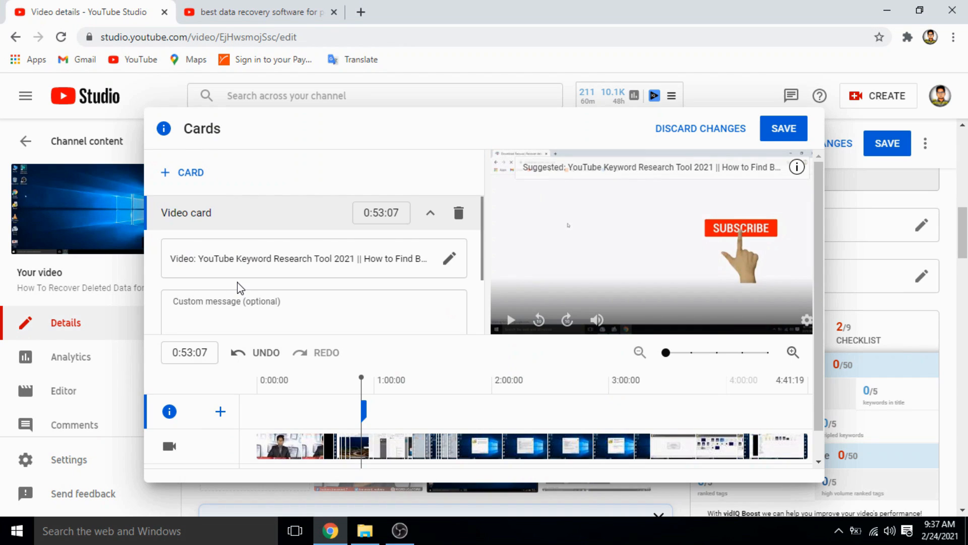
# Add a second video card at 3:13:12 linking to the Best Laptops 2021 video, and save the cards
pyautogui.click(635, 429)
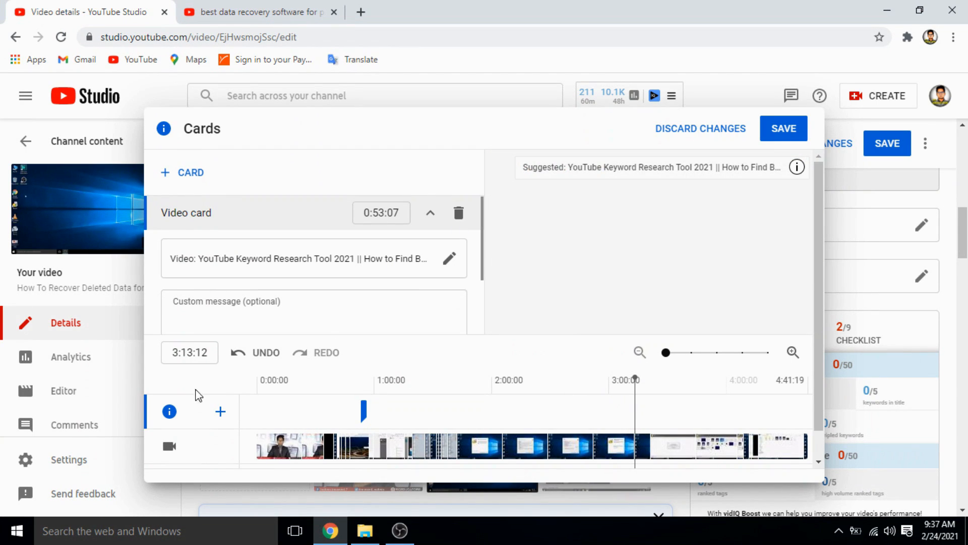
pyautogui.click(220, 412)
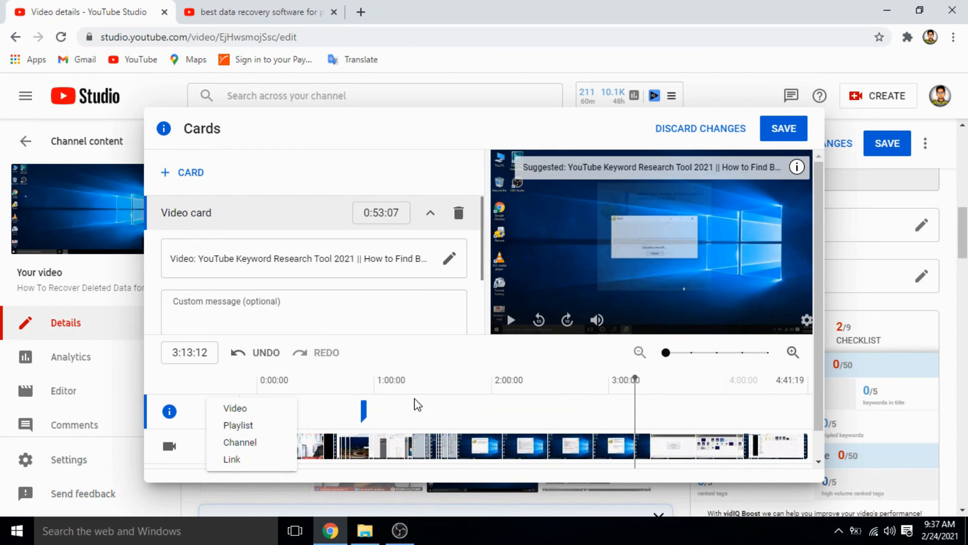
pyautogui.click(262, 408)
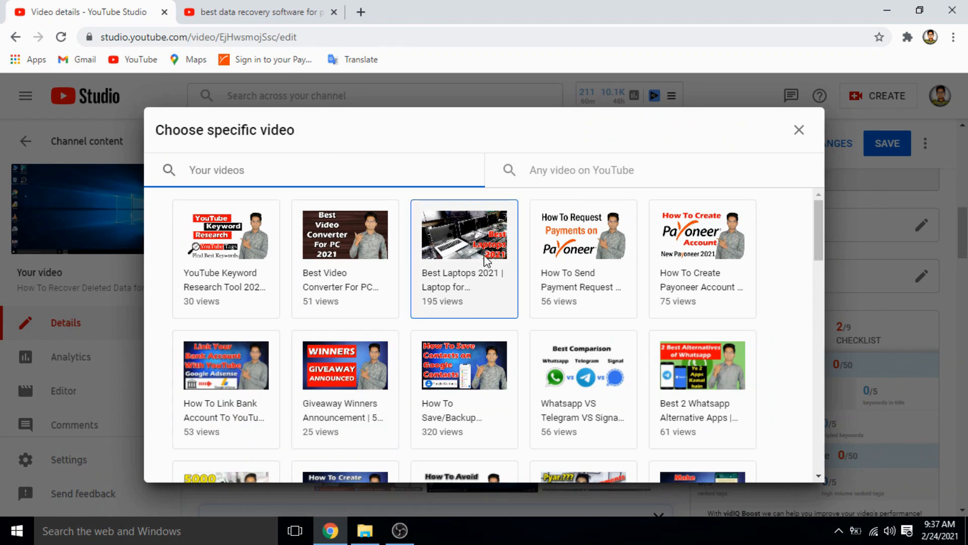
pyautogui.click(485, 260)
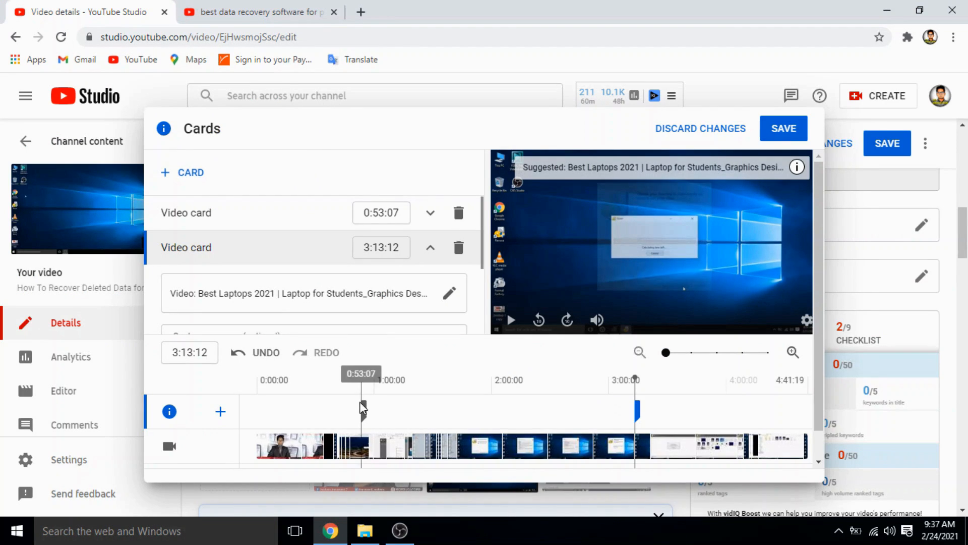
pyautogui.click(787, 130)
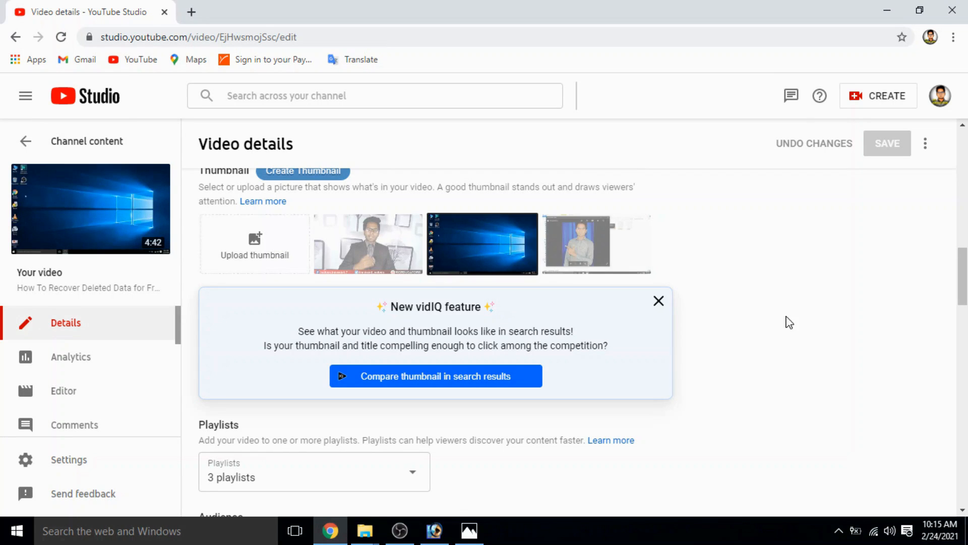
# Upload the image "Untitled-1 copy" from the Desktop as the video's custom thumbnail and save the changes
pyautogui.moveTo(963, 276); pyautogui.dragTo(963, 263)
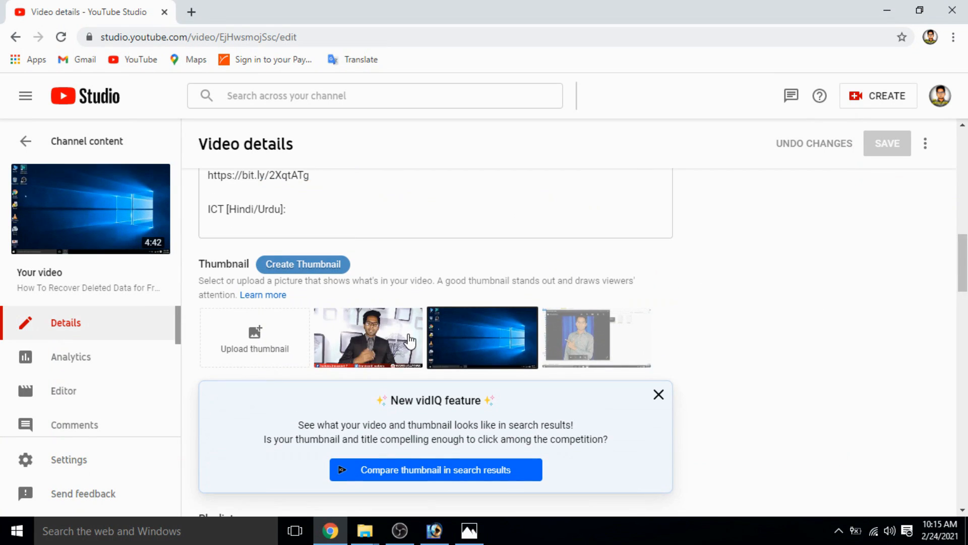
pyautogui.click(267, 343)
pyautogui.click(80, 123)
pyautogui.click(192, 111)
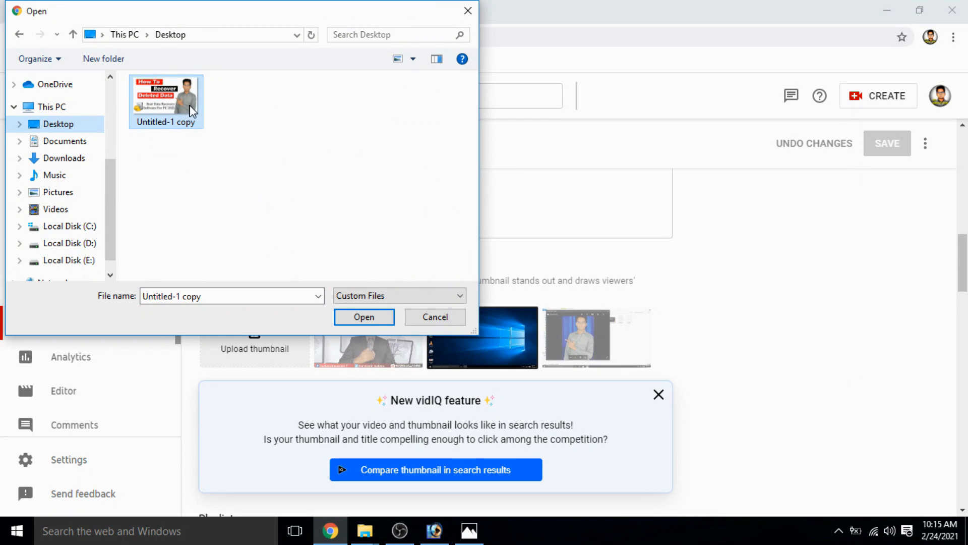
pyautogui.click(364, 318)
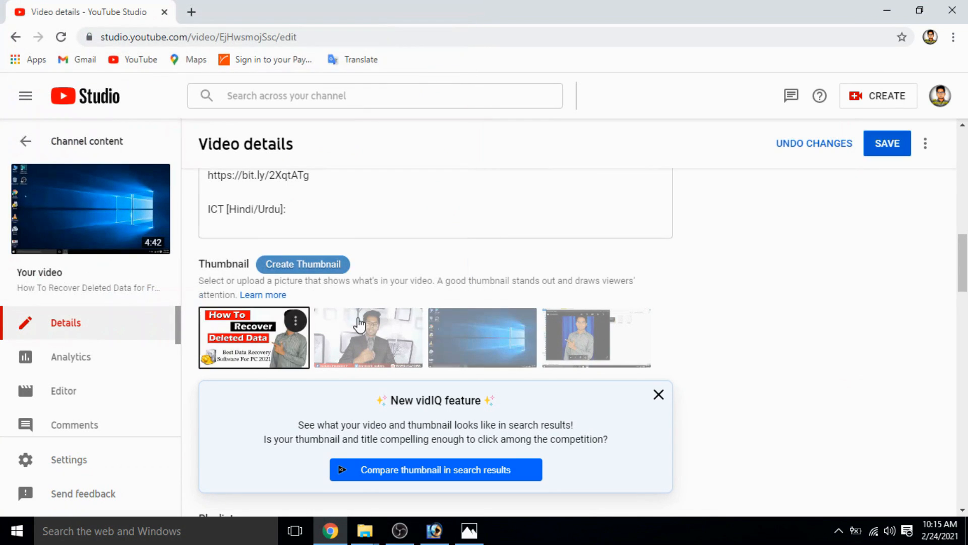
pyautogui.click(902, 144)
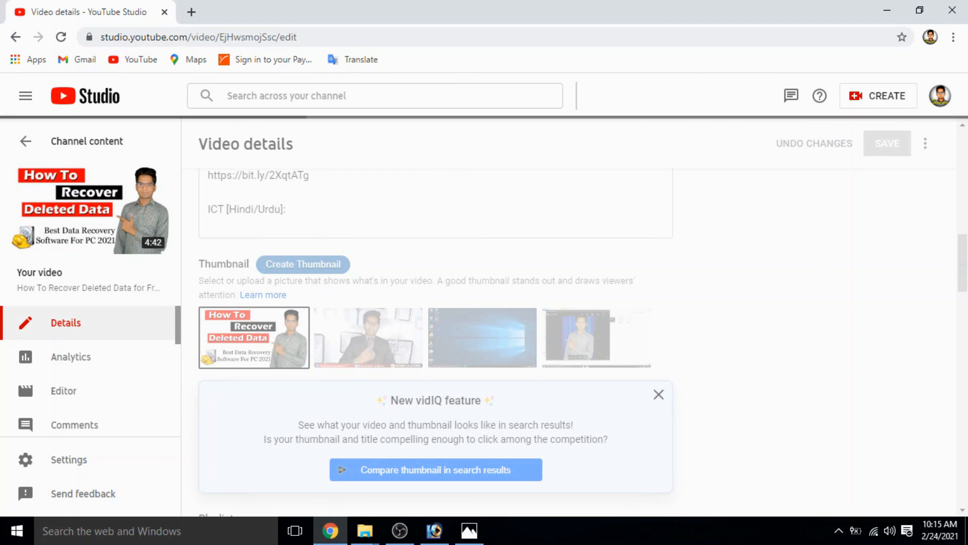
# Go to the video's Tags setting and activate its empty field for entry
pyautogui.moveTo(964, 270); pyautogui.dragTo(967, 308)
pyautogui.scroll(-10, 886, 354)
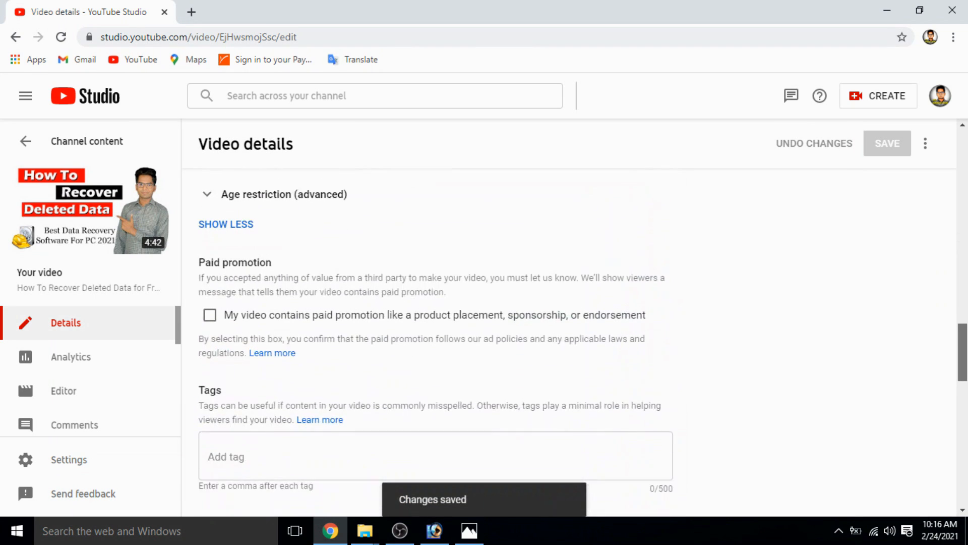
pyautogui.click(428, 311)
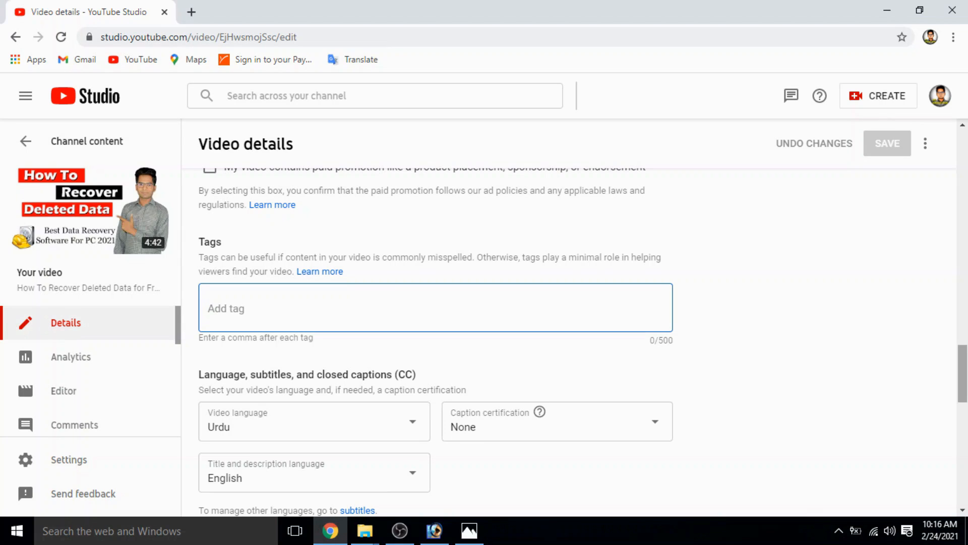
pyautogui.scroll(1, 963, 371)
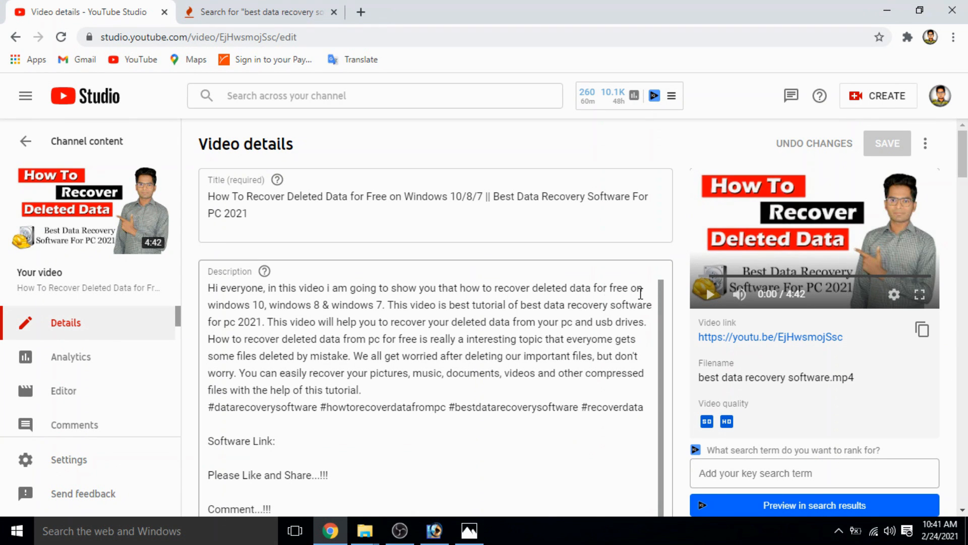
# Review the video's title and description, highlighting the introduction with its hashtags and the Questions Solved list
pyautogui.scroll(-1, 962, 151)
pyautogui.scroll(-1, 963, 151)
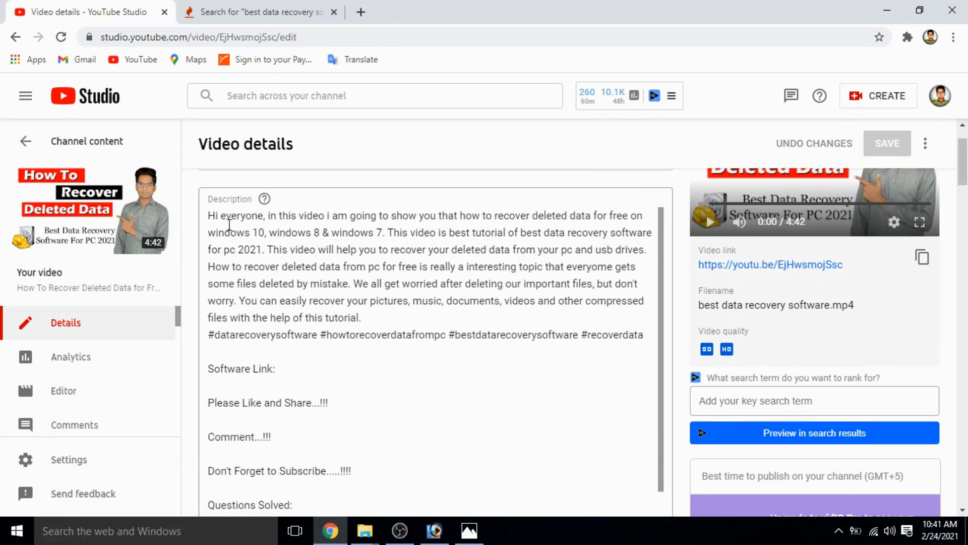
pyautogui.moveTo(210, 216); pyautogui.dragTo(641, 332)
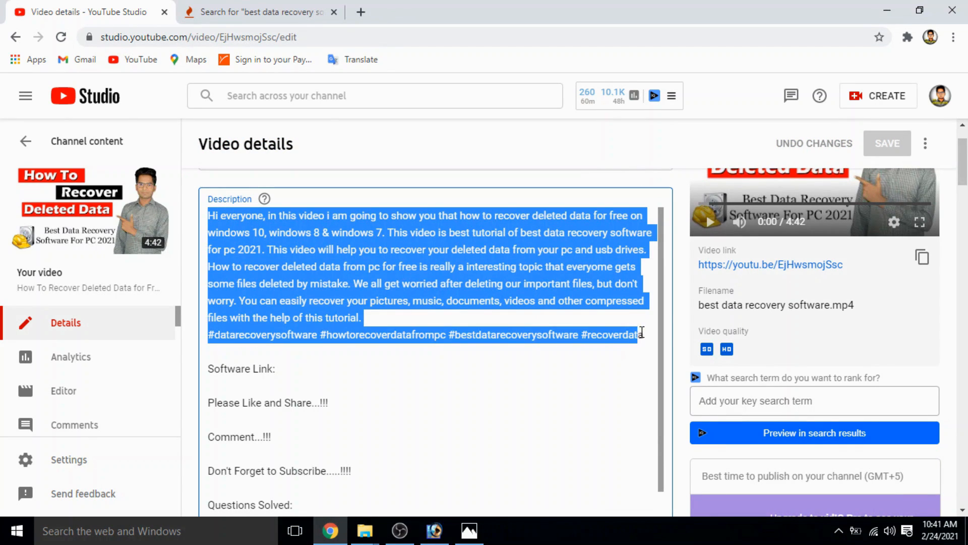
pyautogui.click(288, 368)
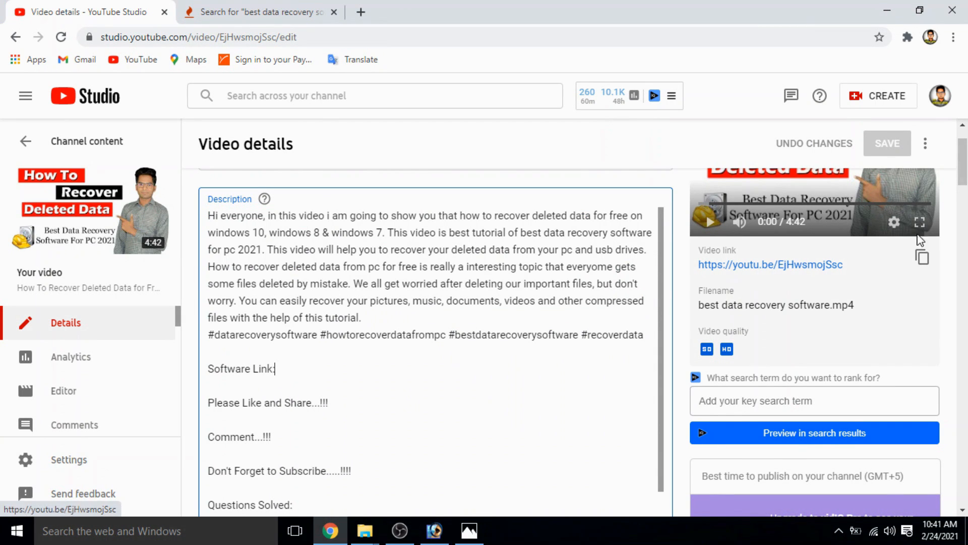
pyautogui.moveTo(963, 164); pyautogui.dragTo(962, 175)
pyautogui.scroll(-3, 444, 234)
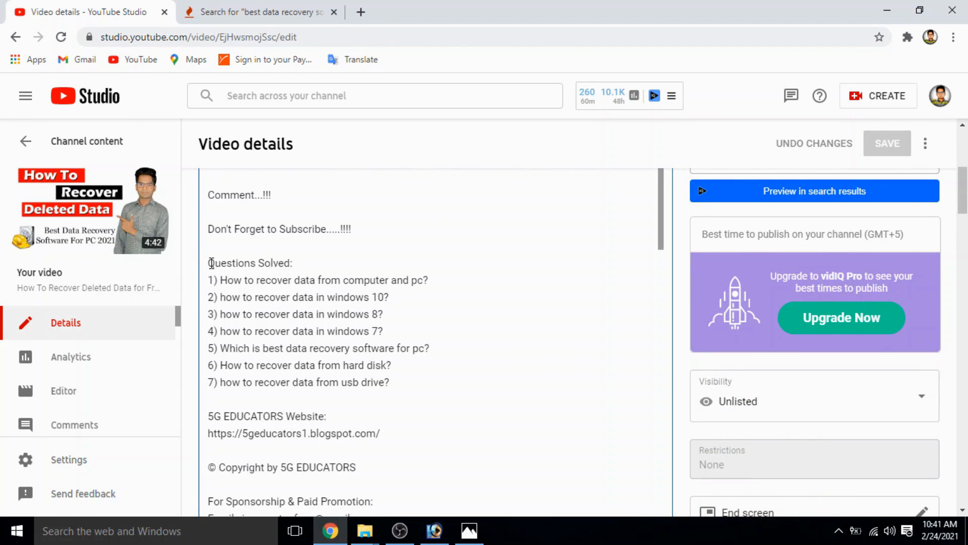
pyautogui.moveTo(242, 279); pyautogui.dragTo(433, 377)
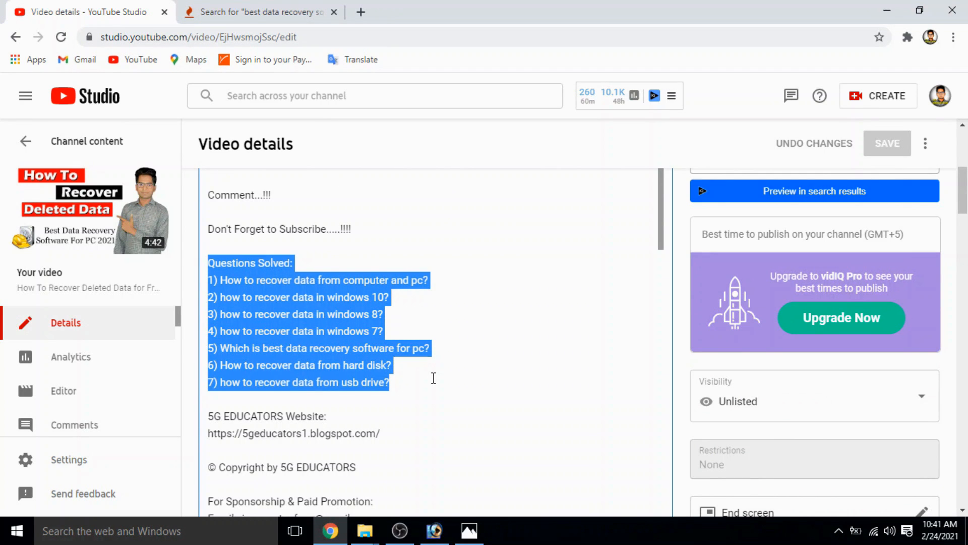
pyautogui.click(433, 377)
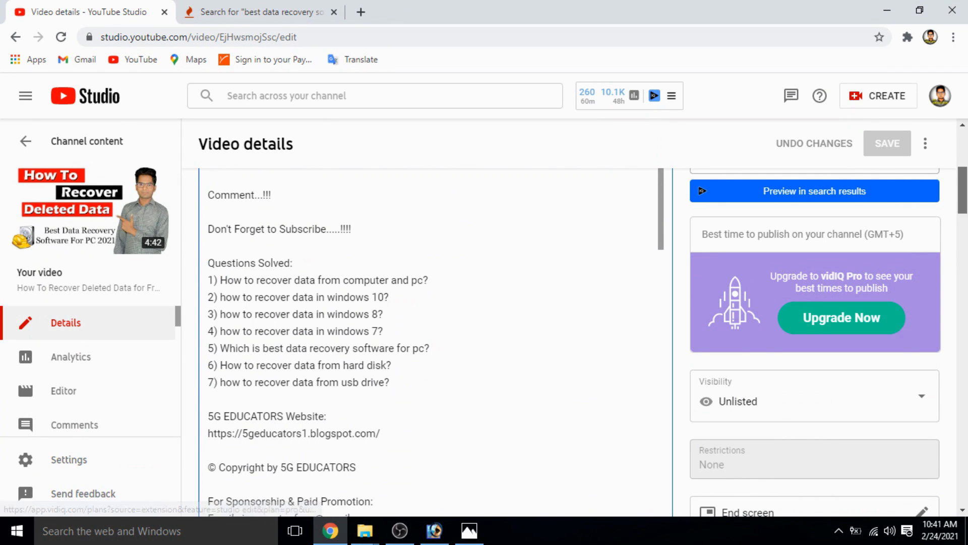
pyautogui.scroll(2, 962, 192)
pyautogui.scroll(4, 962, 192)
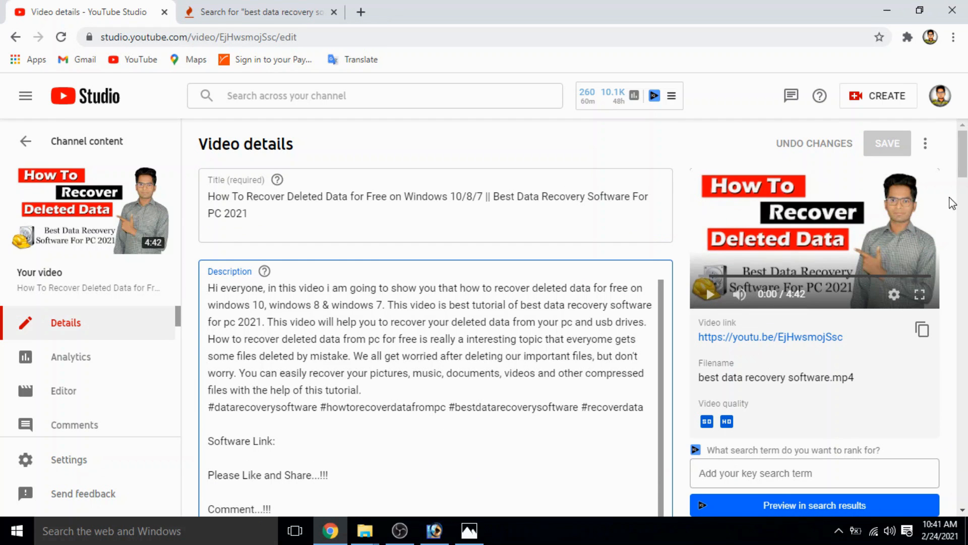
pyautogui.scroll(-1, 559, 177)
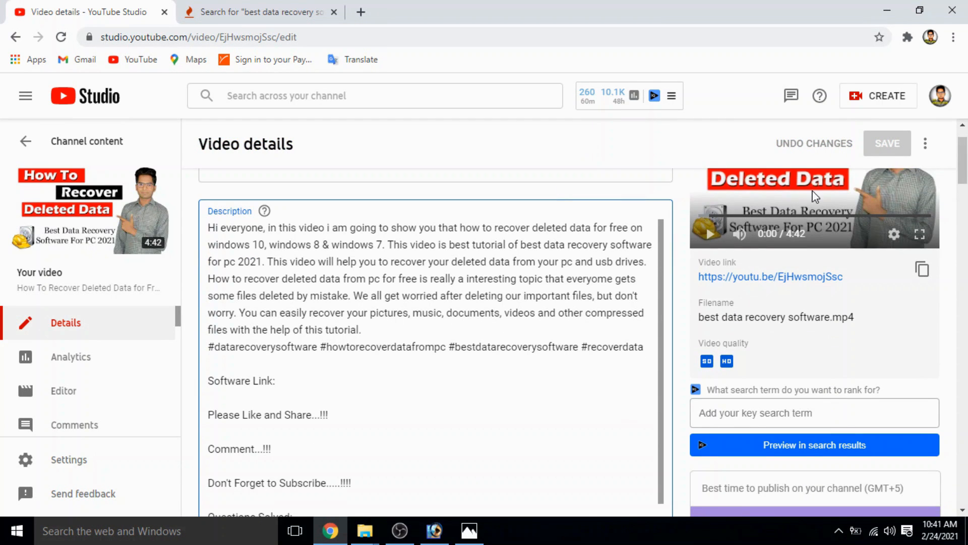
pyautogui.scroll(1, 557, 255)
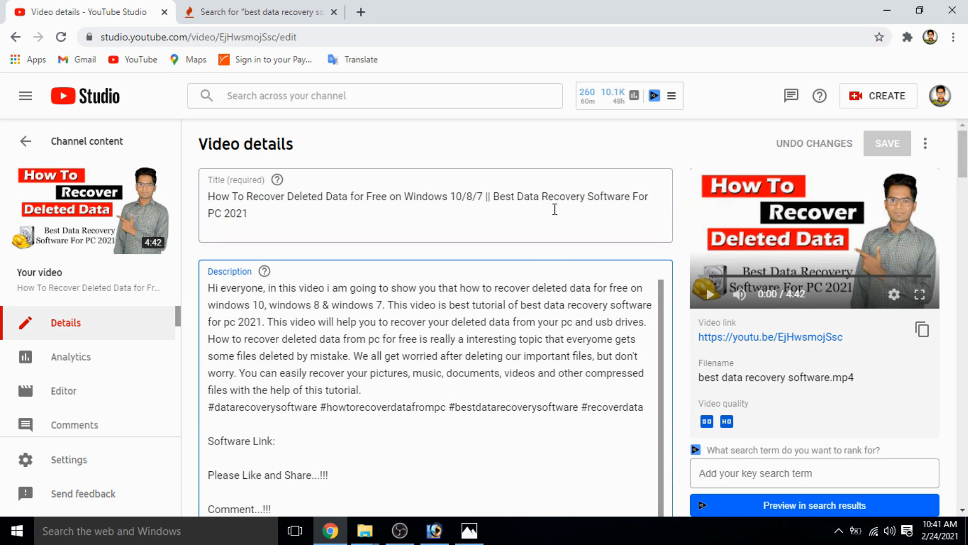
# Review the video's thumbnail, playlists and audience settings, and expand the advanced age restriction options
pyautogui.scroll(-10, 434, 343)
pyautogui.scroll(-1, 640, 281)
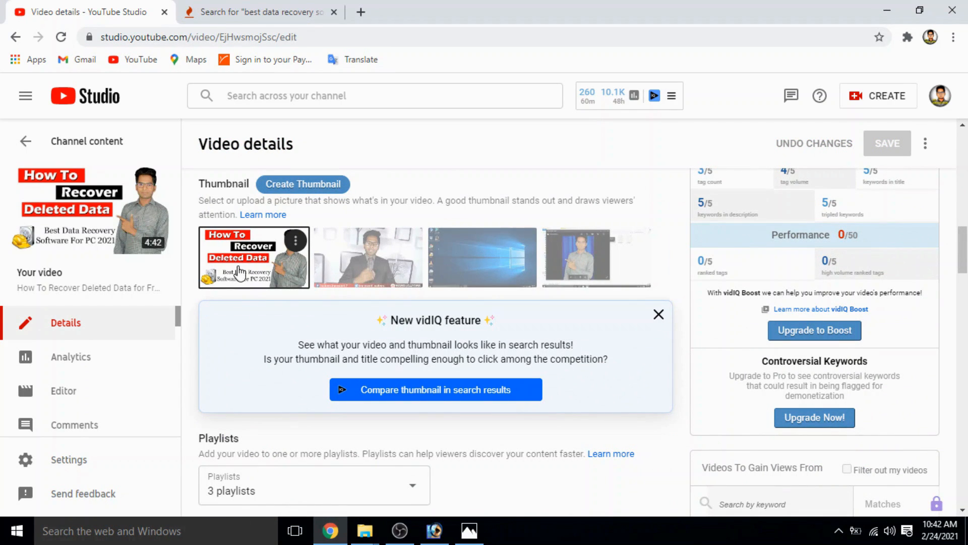
pyautogui.scroll(-4, 525, 252)
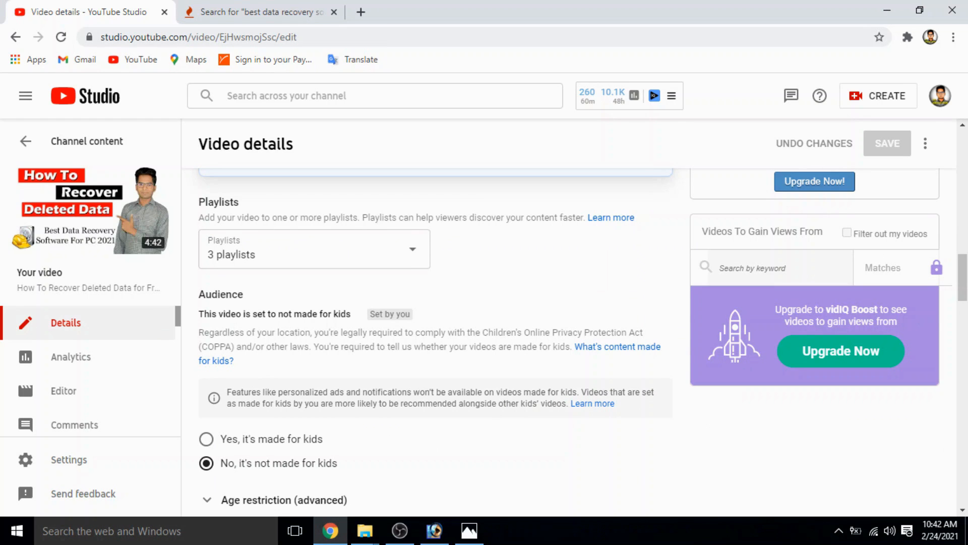
pyautogui.scroll(-1, 633, 347)
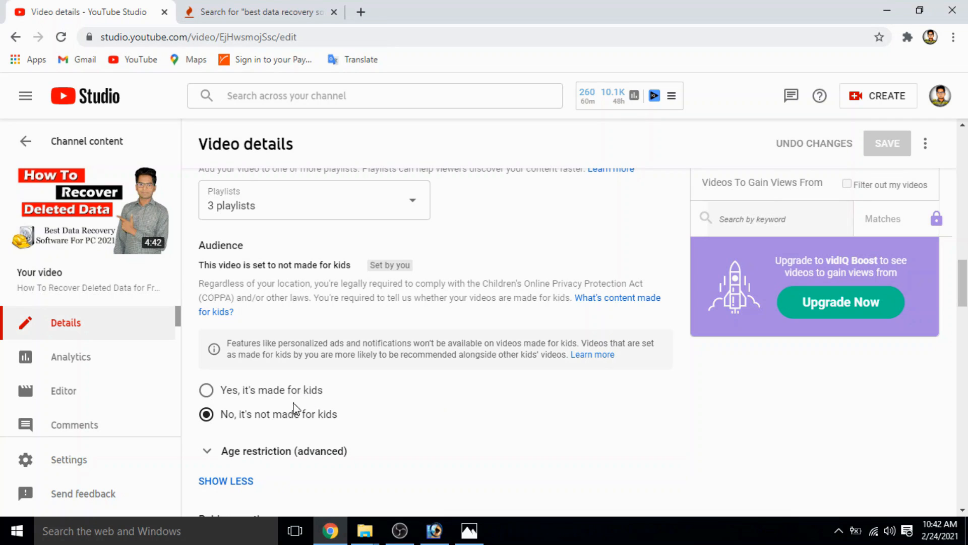
pyautogui.click(287, 455)
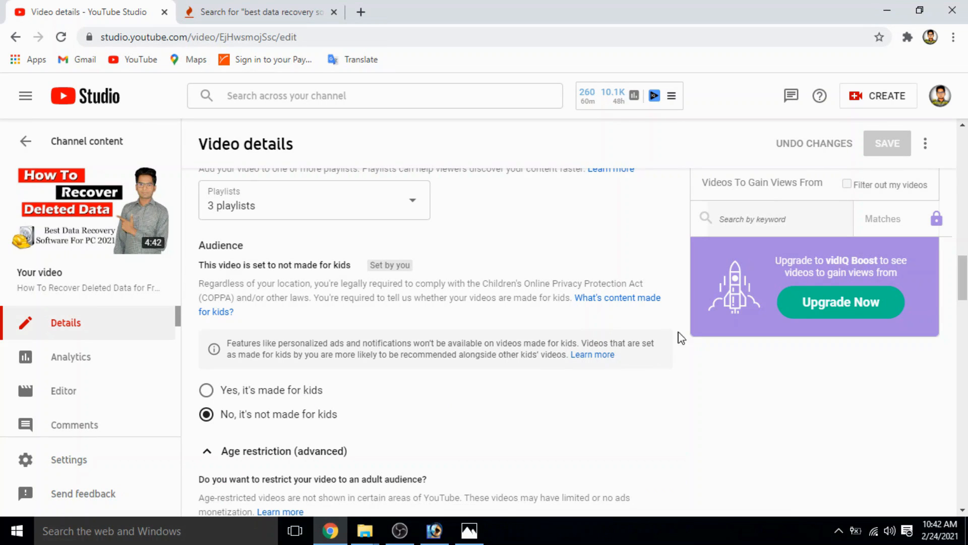
pyautogui.scroll(-4, 655, 353)
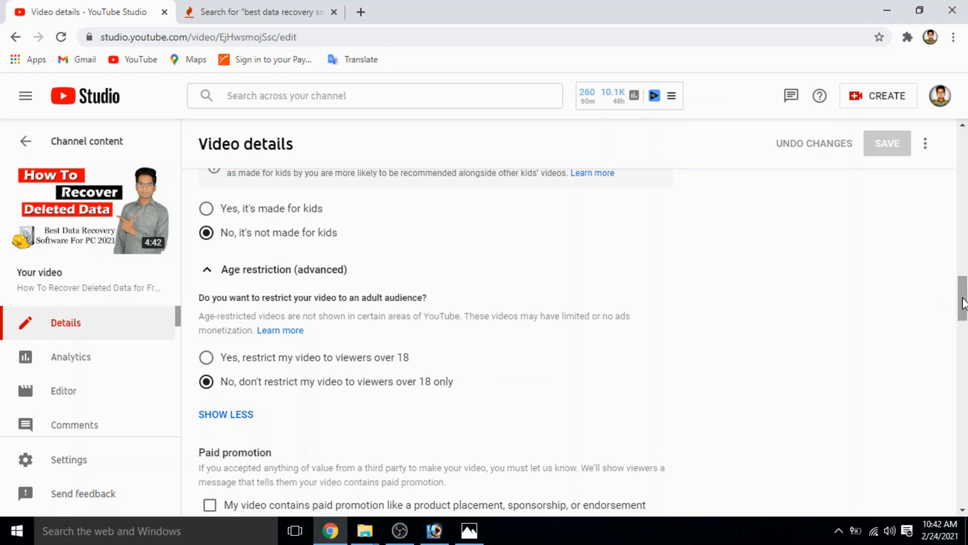
# Tick the paid promotion declaration for the video and clear it again
pyautogui.scroll(-3, 962, 298)
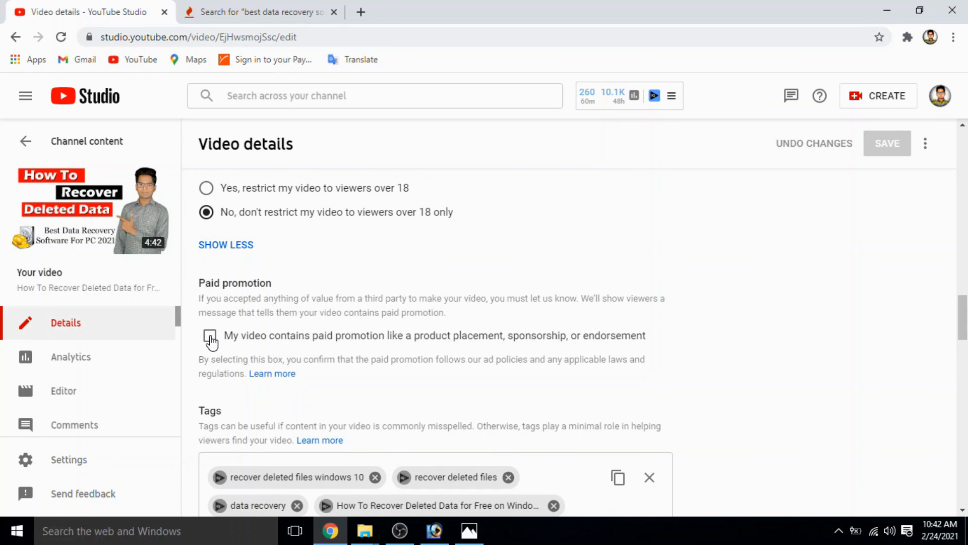
pyautogui.click(210, 336)
pyautogui.click(210, 336)
# Review the tags, language, recording date and location, license, category, comment and live chat settings, and return to the visibility setting
pyautogui.scroll(-5, 962, 312)
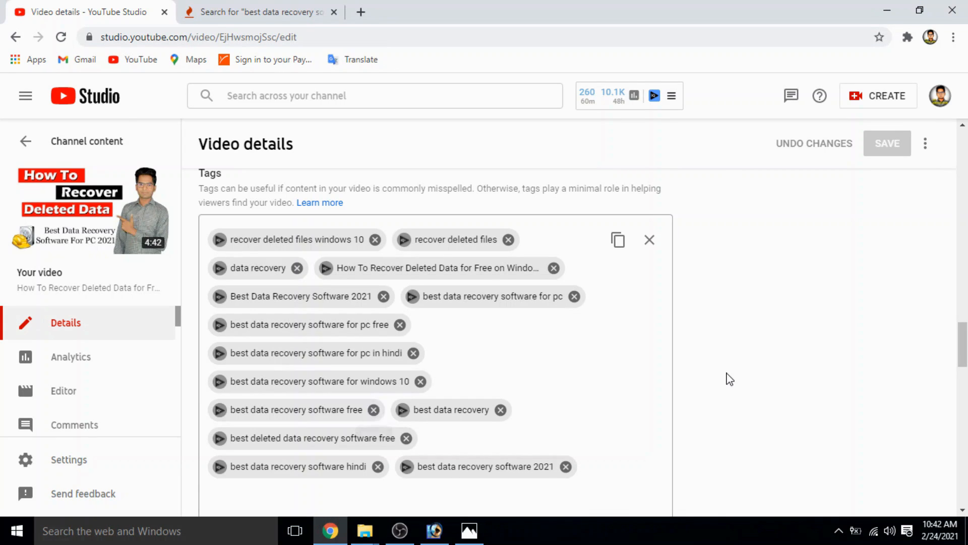
pyautogui.scroll(-3, 436, 342)
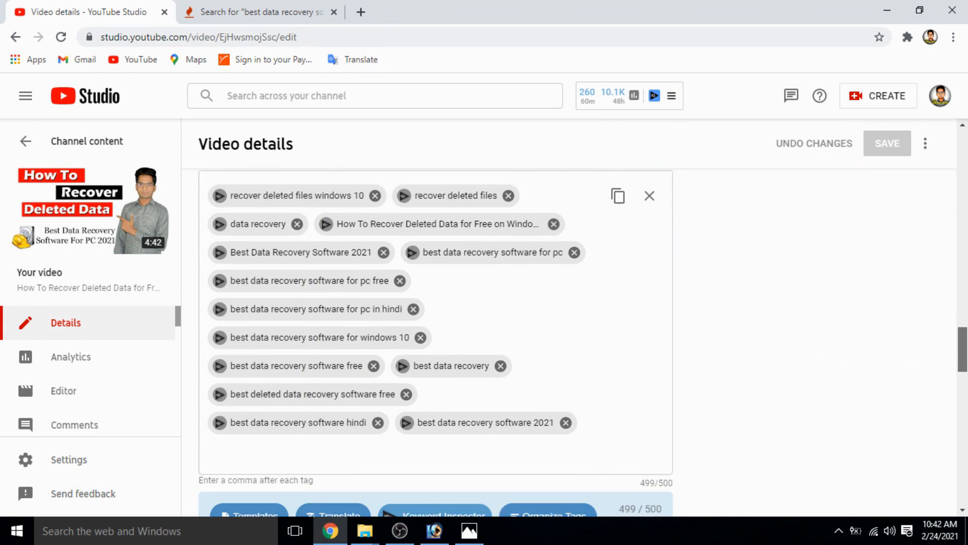
pyautogui.scroll(-8, 436, 342)
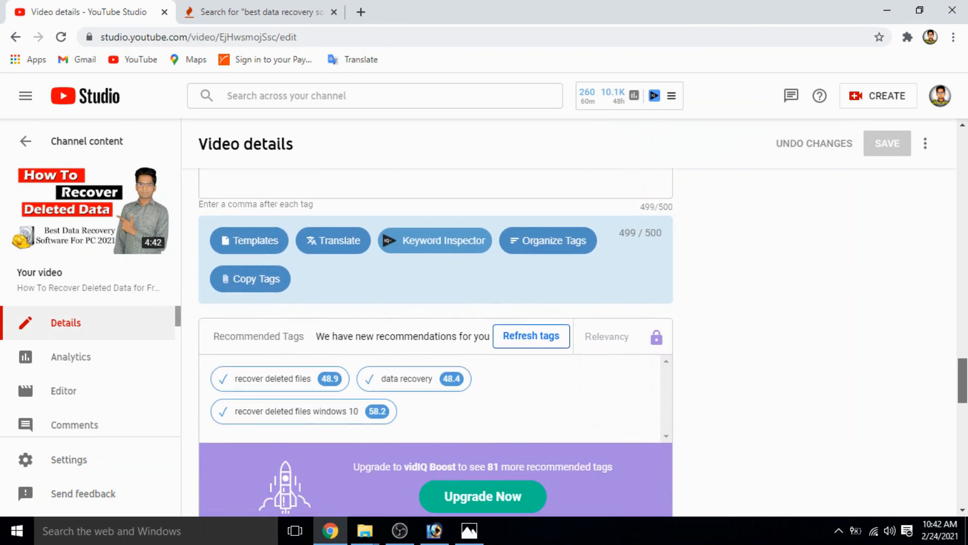
pyautogui.moveTo(964, 414); pyautogui.dragTo(964, 417)
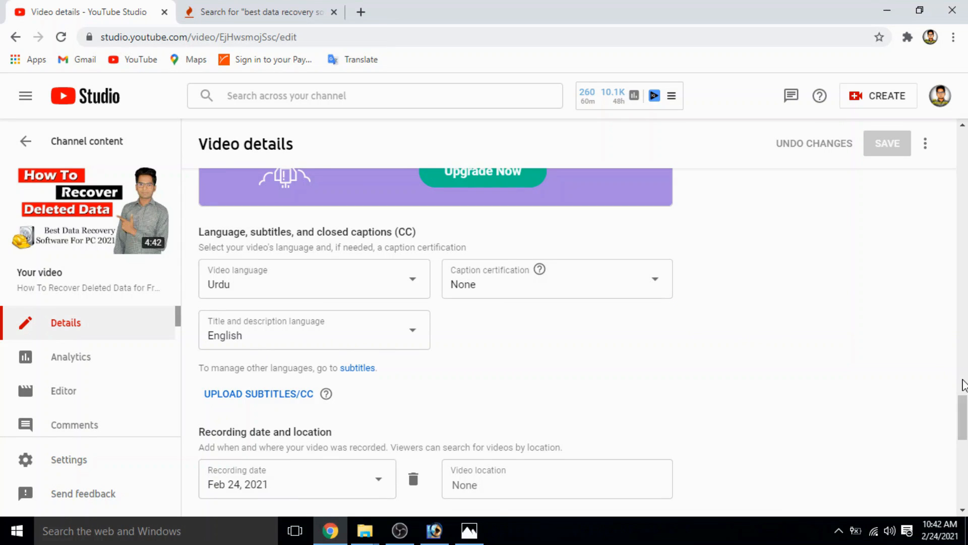
pyautogui.scroll(-2, 964, 396)
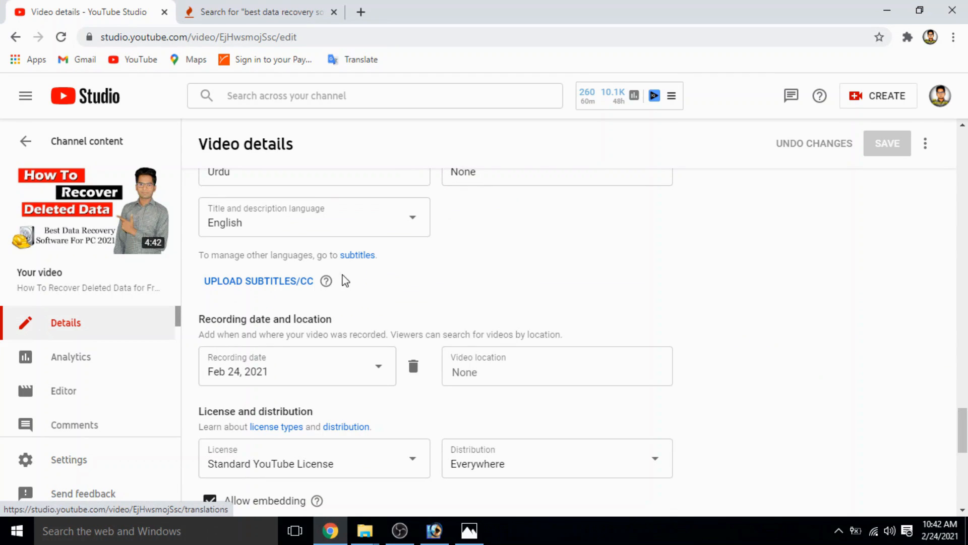
pyautogui.click(484, 373)
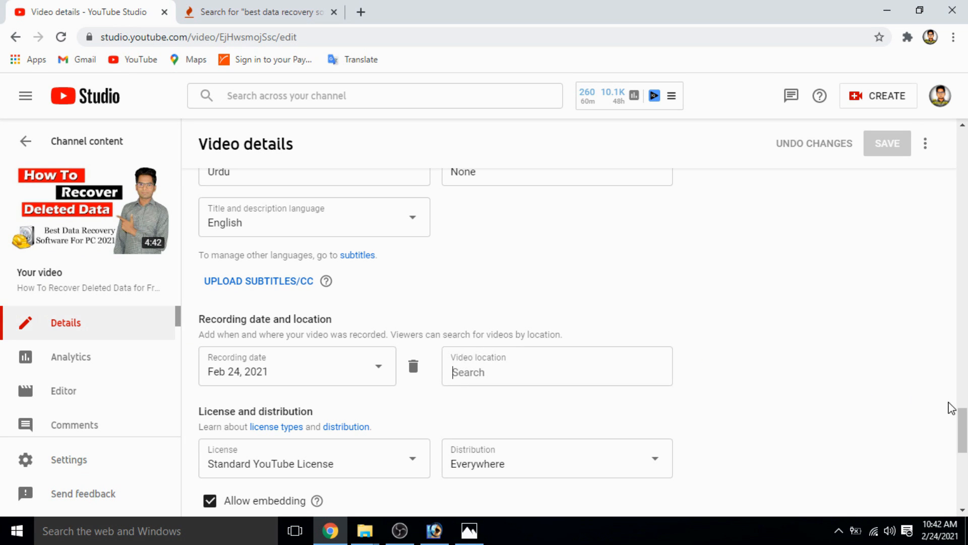
pyautogui.moveTo(963, 421); pyautogui.dragTo(966, 450)
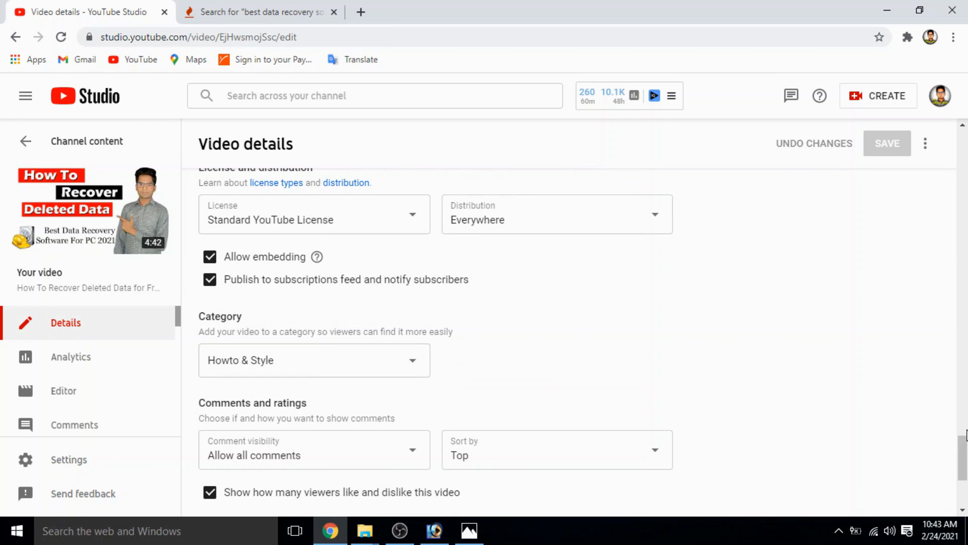
pyautogui.scroll(-3, 549, 331)
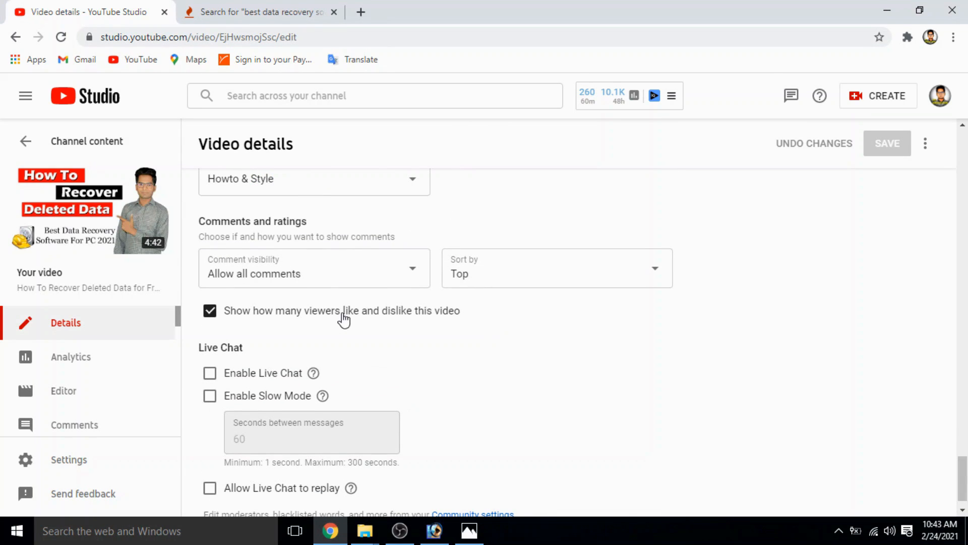
pyautogui.moveTo(963, 478); pyautogui.dragTo(965, 200)
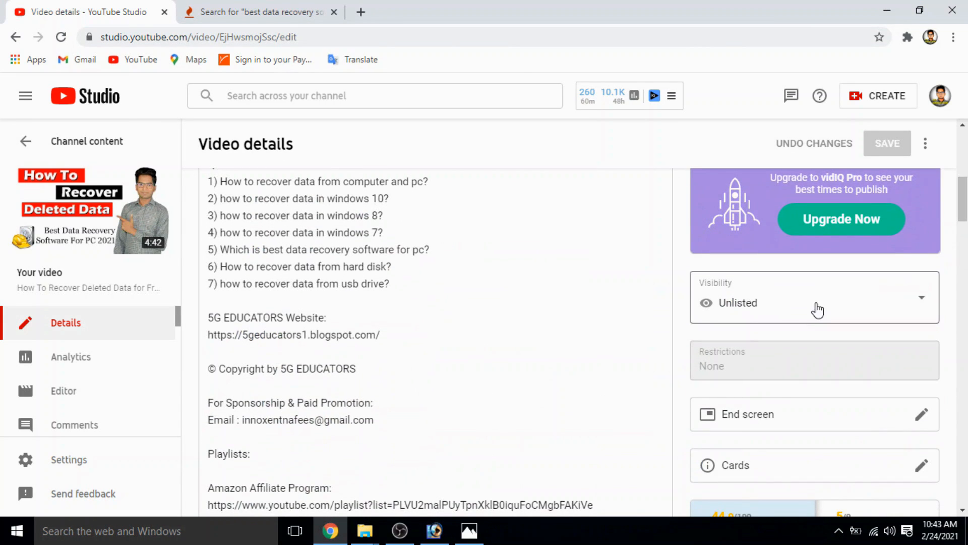